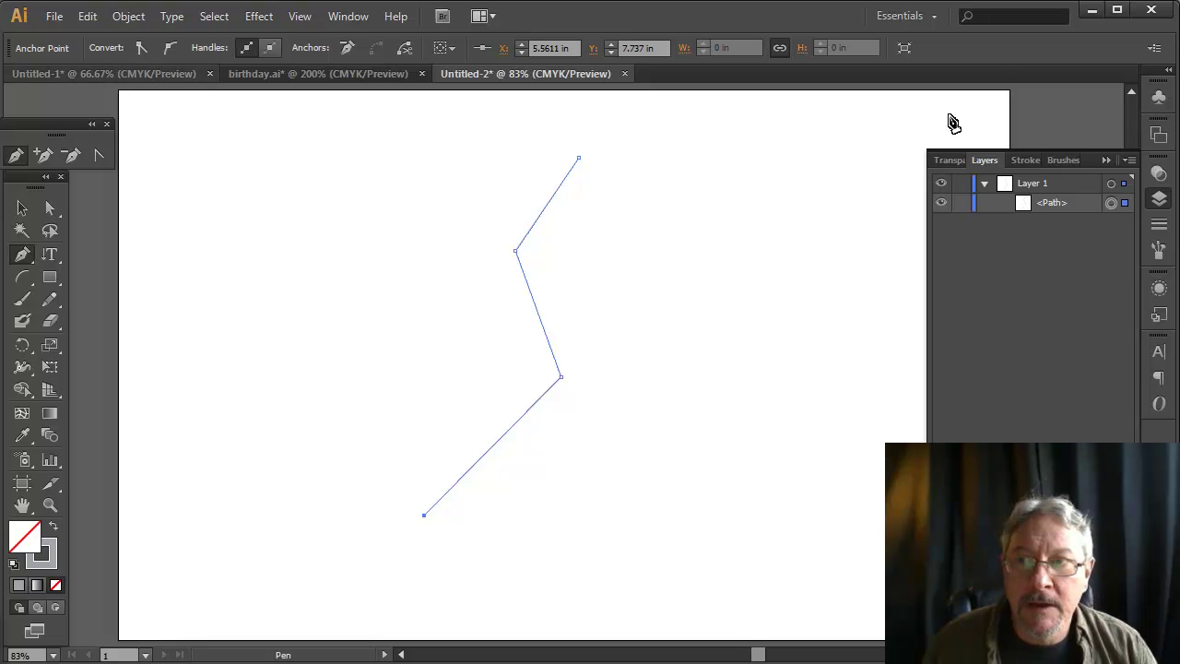
Step: Set the zigzag path's stroke weight to 40 pt and expand only its stroke into a filled shape
{"action": "left_click", "coordinate": [1160, 226]}
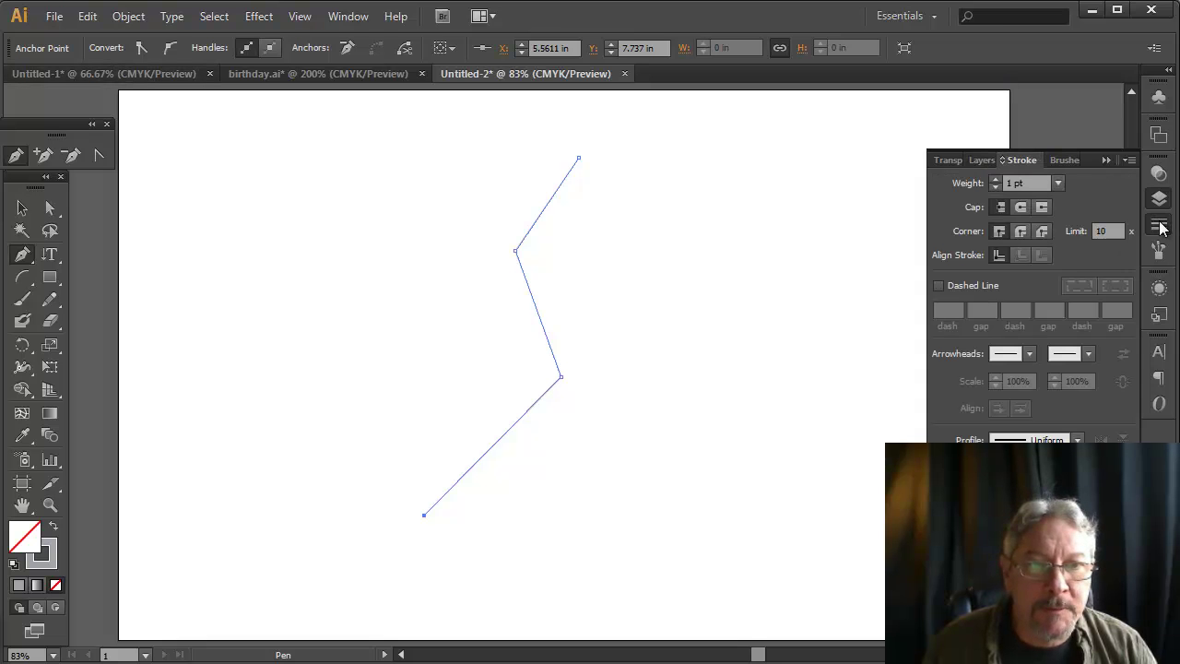
{"action": "left_click_drag", "start_coordinate": [995, 181], "coordinate": [996, 181]}
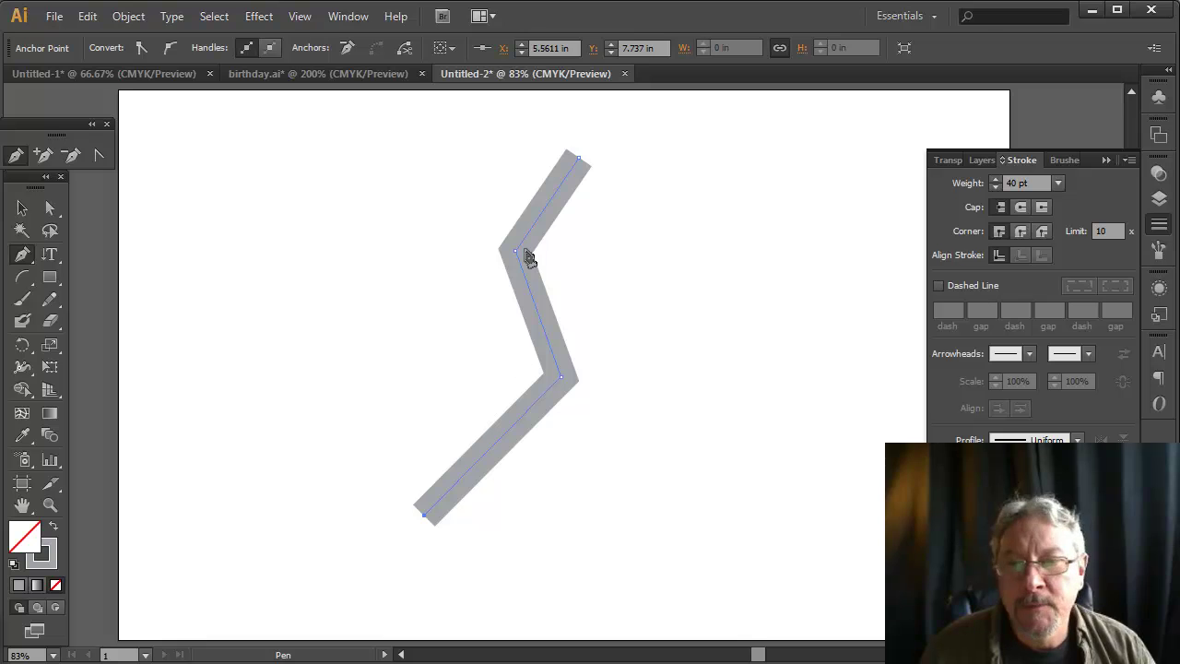
{"action": "left_click", "coordinate": [132, 17]}
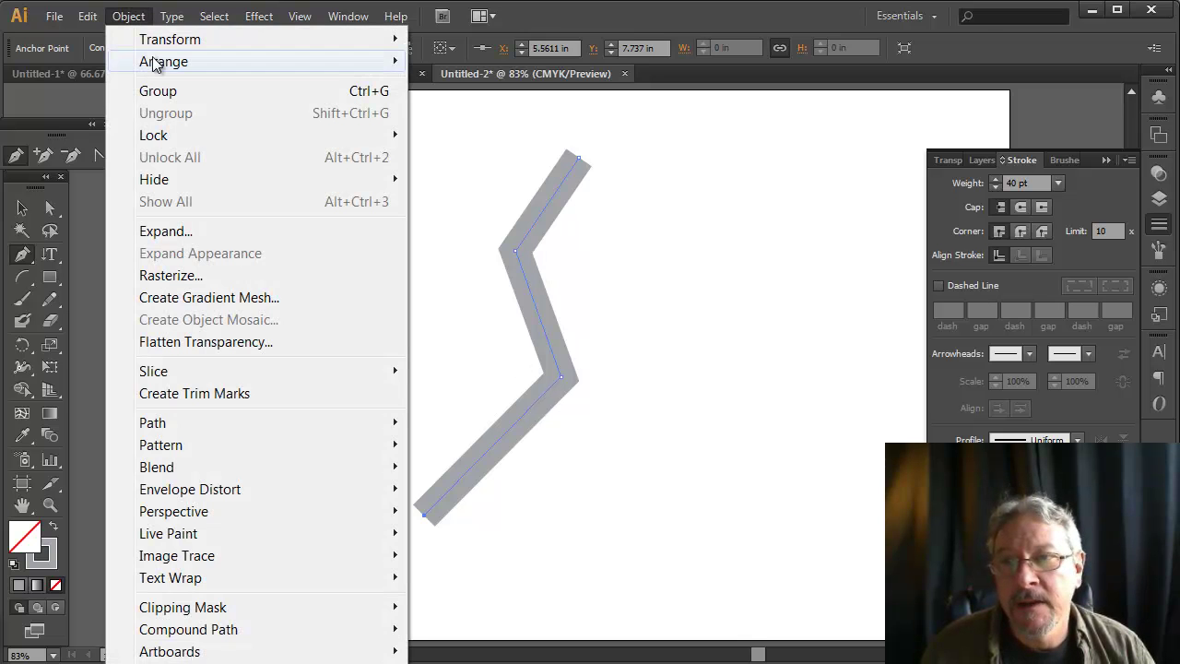
{"action": "left_click", "coordinate": [169, 232]}
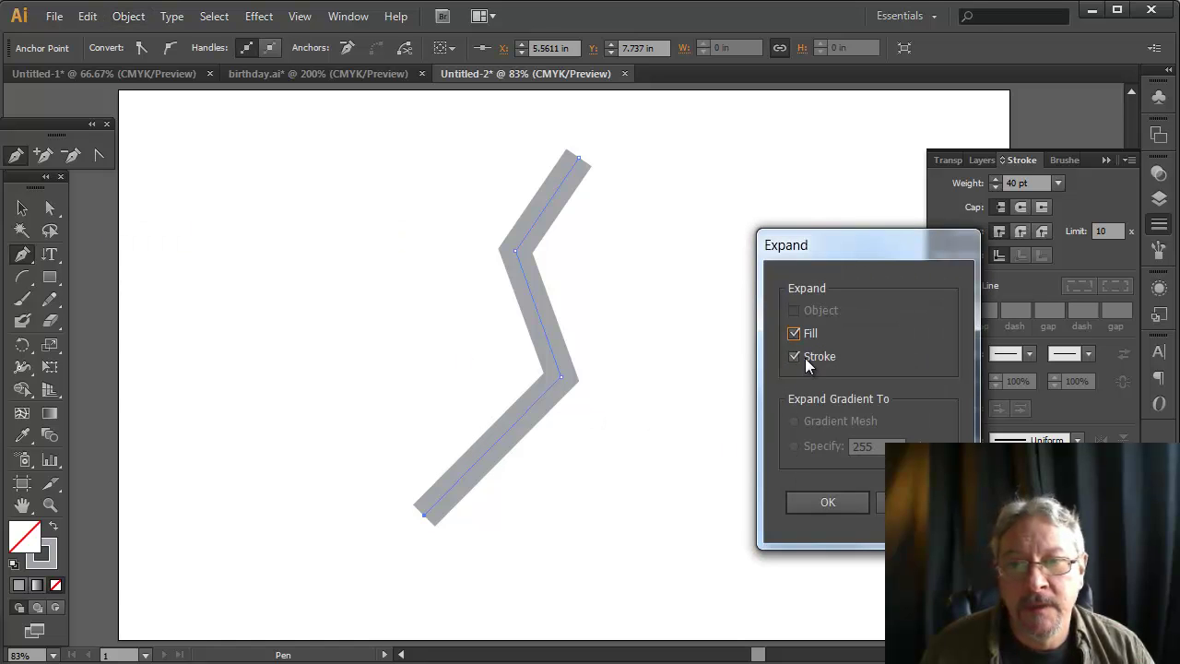
{"action": "left_click", "coordinate": [798, 338]}
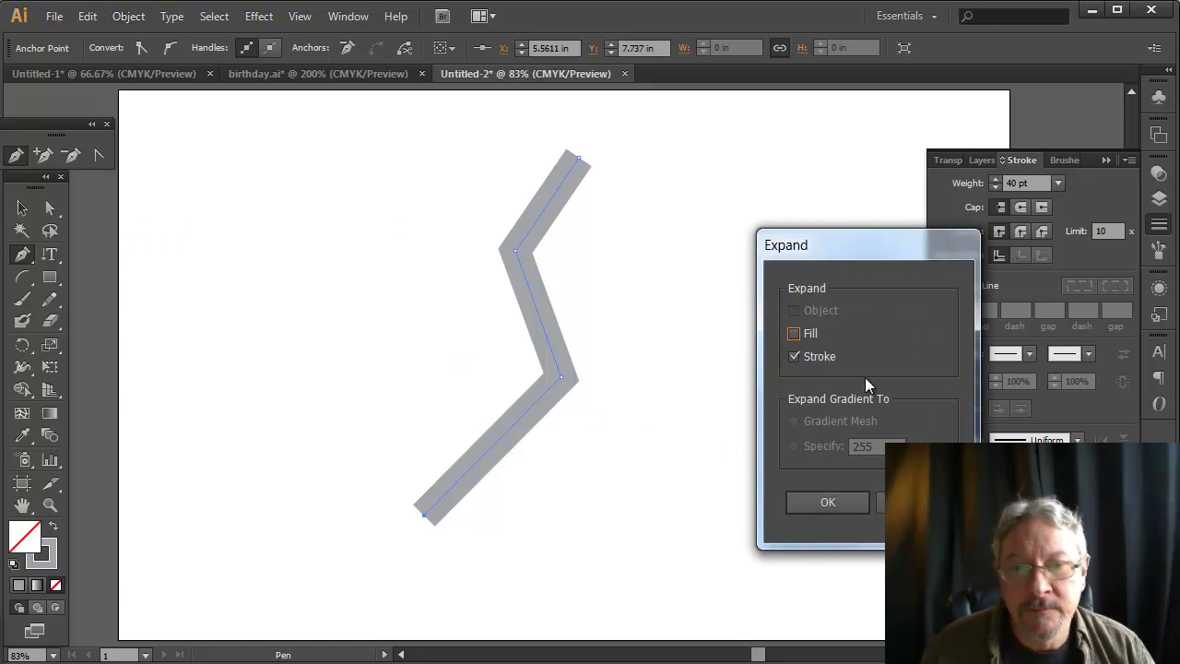
{"action": "left_click", "coordinate": [828, 503]}
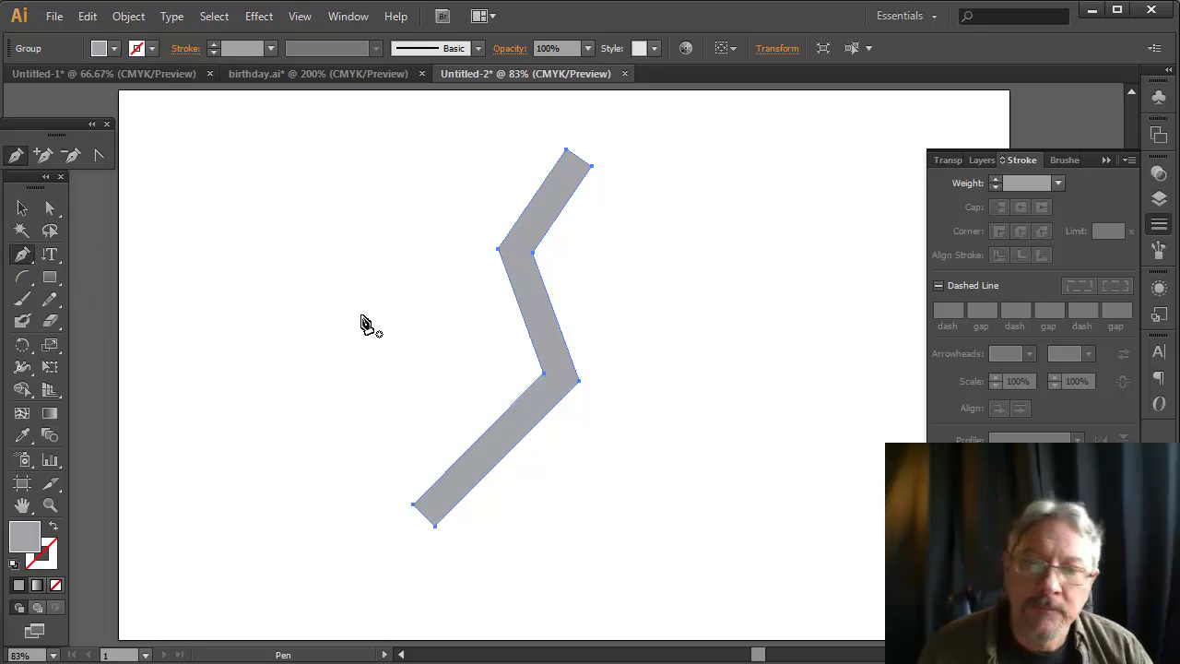
Step: Draw an open S-shaped path with the Pen tool, starting with a short straight segment and weaving across the grey zigzag shape
{"action": "left_click", "coordinate": [448, 166]}
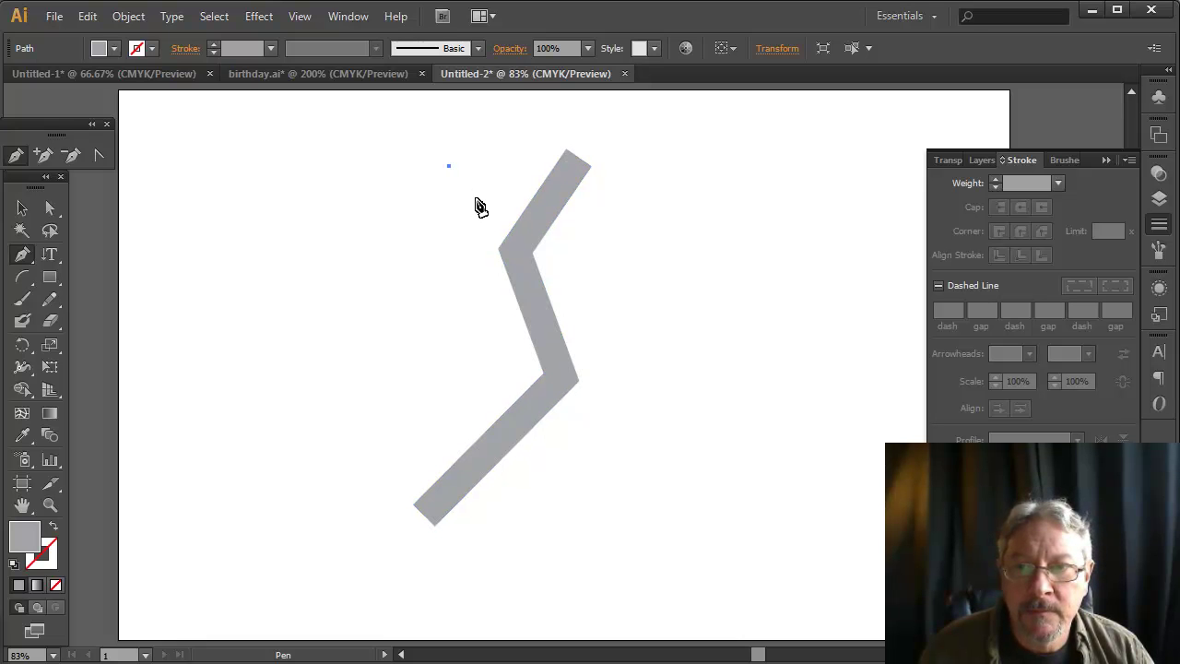
{"action": "left_click", "coordinate": [477, 201]}
{"action": "left_click_drag", "start_coordinate": [477, 201], "coordinate": [579, 299]}
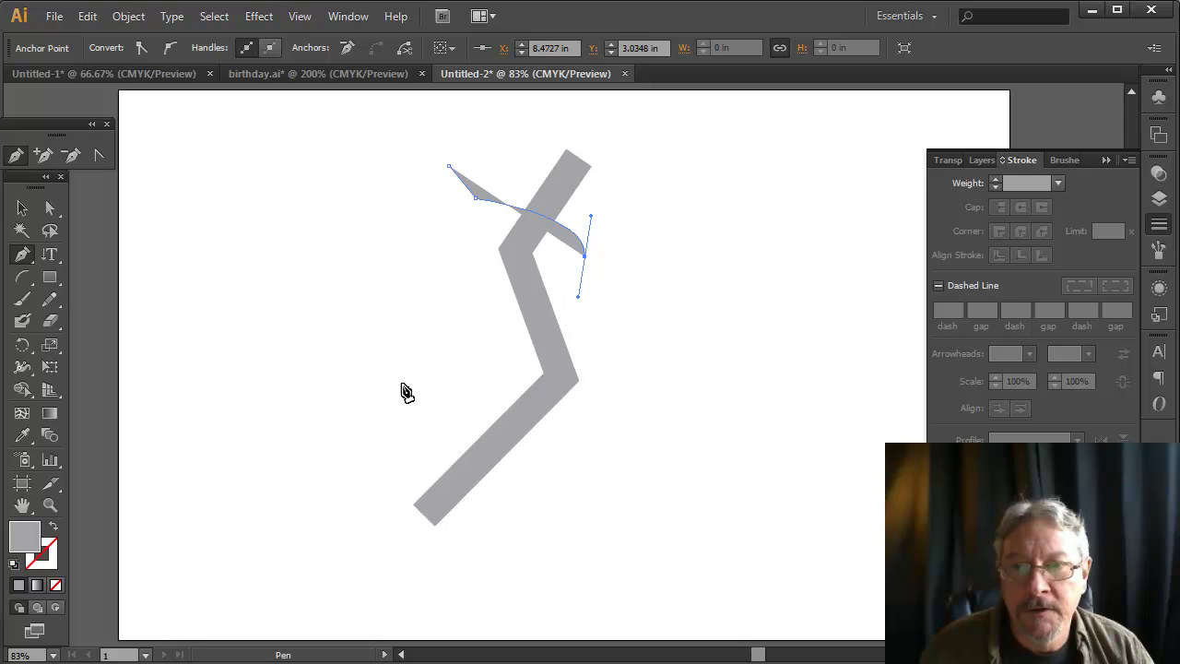
{"action": "left_click_drag", "start_coordinate": [444, 385], "coordinate": [479, 453]}
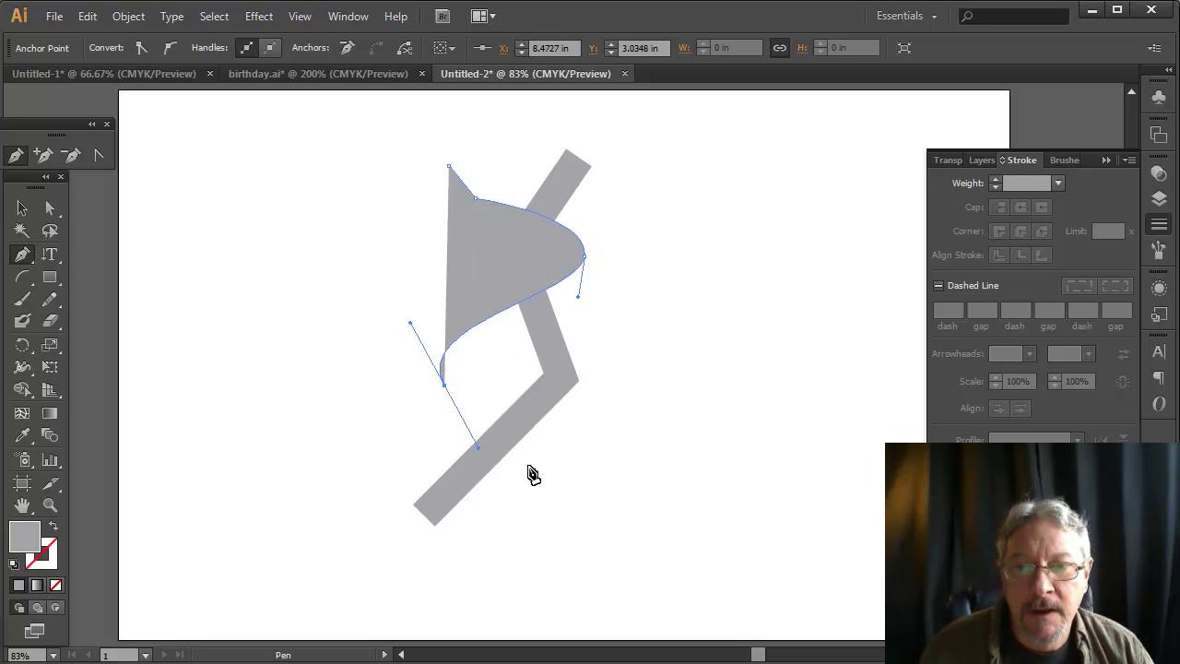
{"action": "left_click", "coordinate": [586, 464]}
{"action": "left_click_drag", "start_coordinate": [588, 475], "coordinate": [556, 547]}
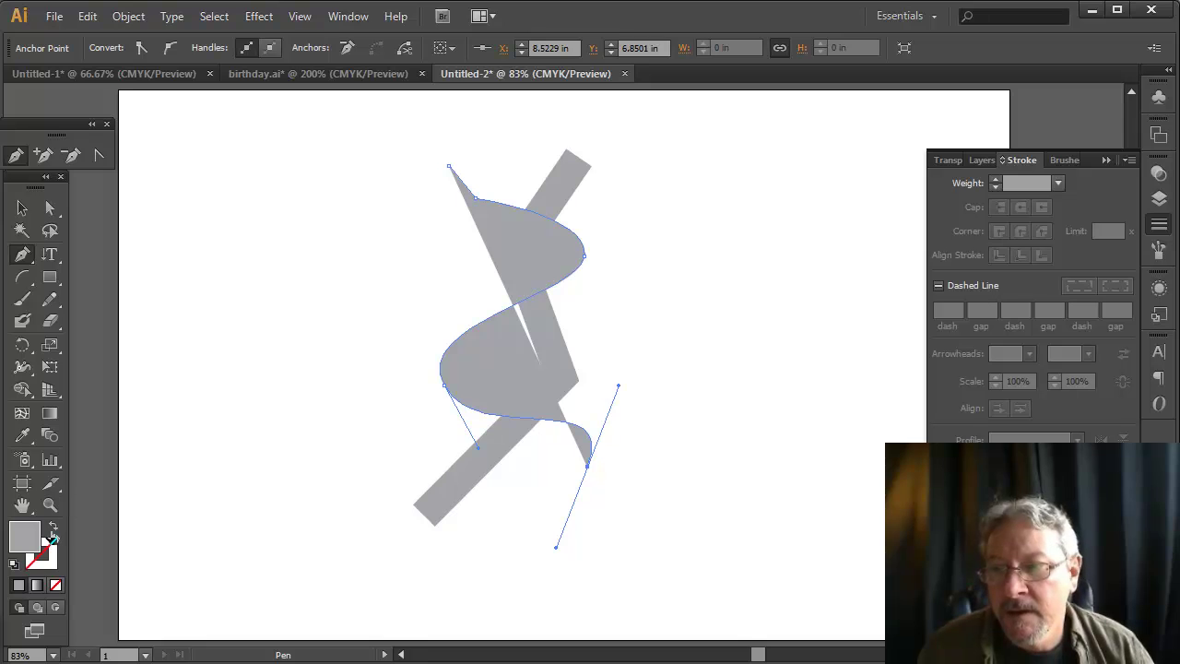
Step: Swap the curved path's fill and stroke, and set its stroke to 12 pt with a round cap
{"action": "left_click", "coordinate": [52, 526]}
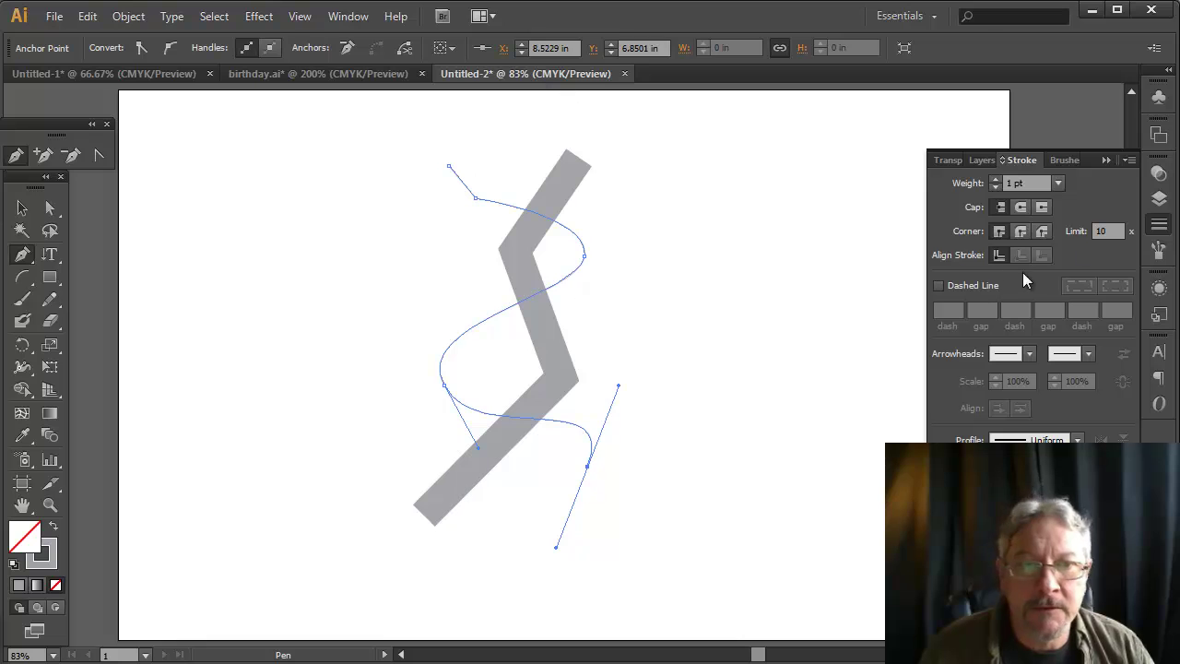
{"action": "left_click", "coordinate": [996, 181]}
{"action": "left_click", "coordinate": [996, 181]}
{"action": "left_click", "coordinate": [996, 181]}
{"action": "left_click", "coordinate": [995, 181]}
{"action": "left_click", "coordinate": [995, 180]}
{"action": "left_click", "coordinate": [996, 181]}
{"action": "left_click", "coordinate": [995, 181]}
{"action": "left_click", "coordinate": [996, 181]}
{"action": "left_click", "coordinate": [996, 180]}
{"action": "left_click", "coordinate": [996, 181]}
{"action": "left_click", "coordinate": [996, 180]}
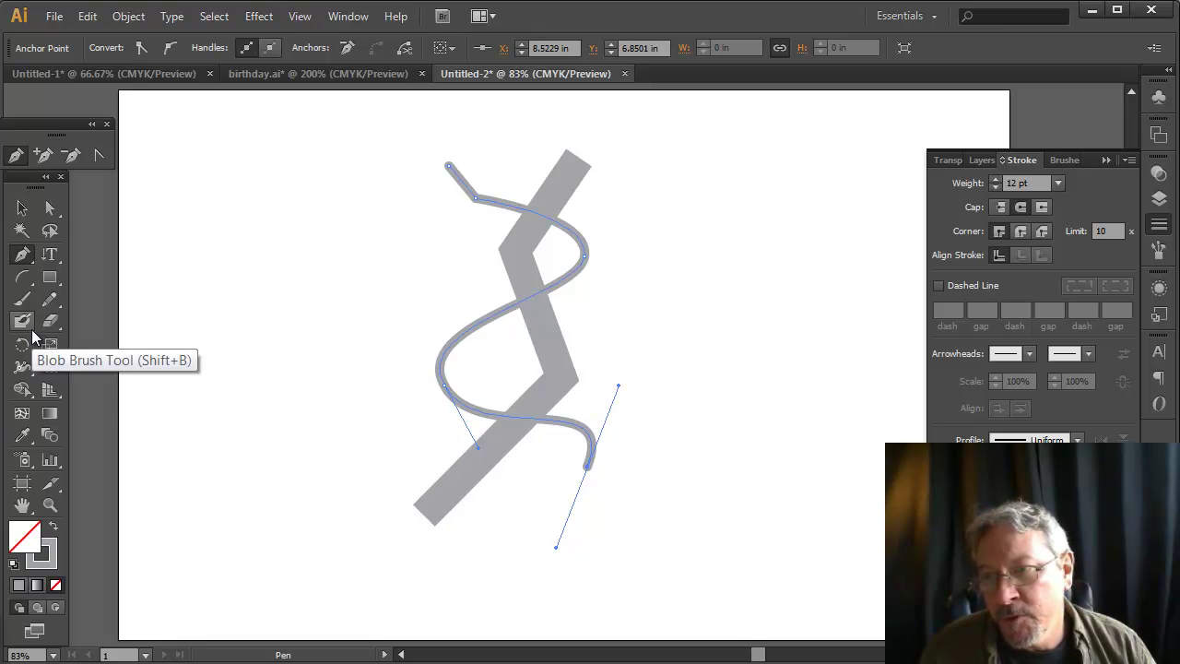
Step: Use the Width tool to flare the short straight segment into a snake's head and thicken the body at the first bend
{"action": "left_click", "coordinate": [23, 368]}
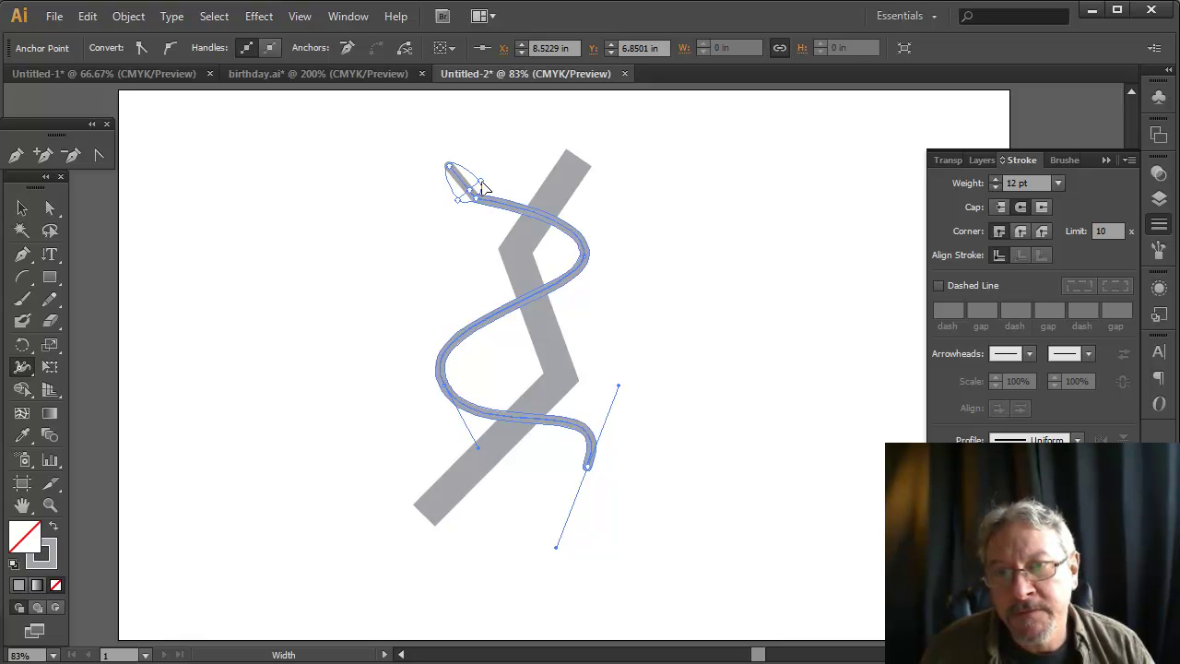
{"action": "left_click_drag", "start_coordinate": [486, 188], "coordinate": [479, 182]}
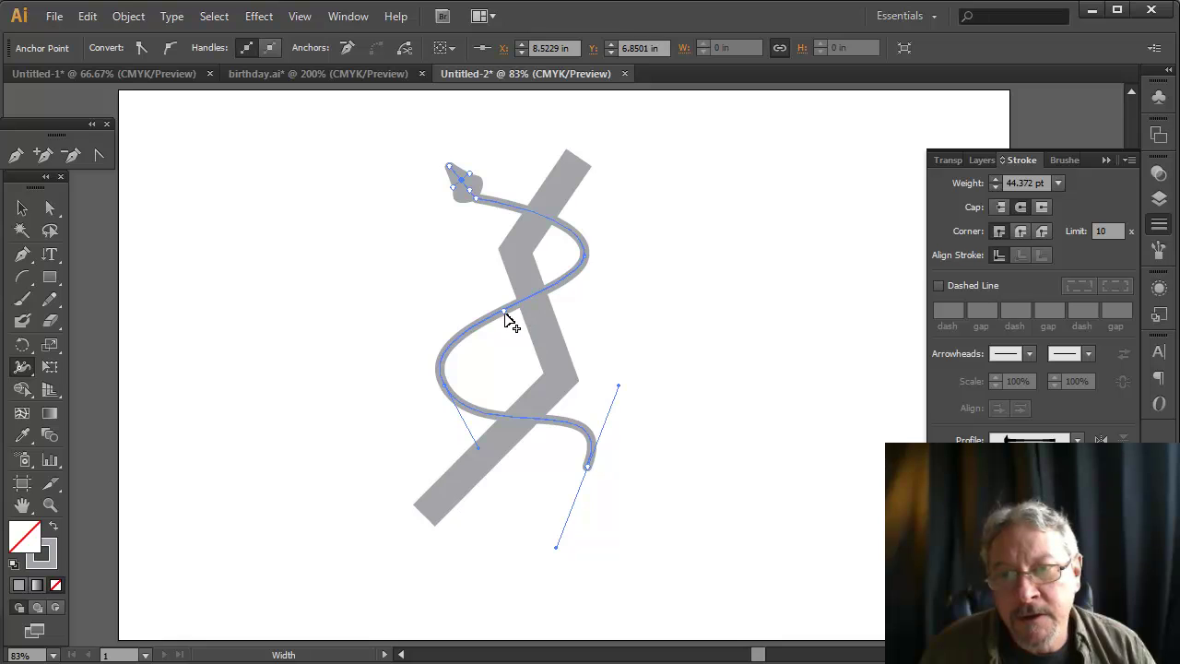
{"action": "left_click_drag", "start_coordinate": [516, 327], "coordinate": [513, 322]}
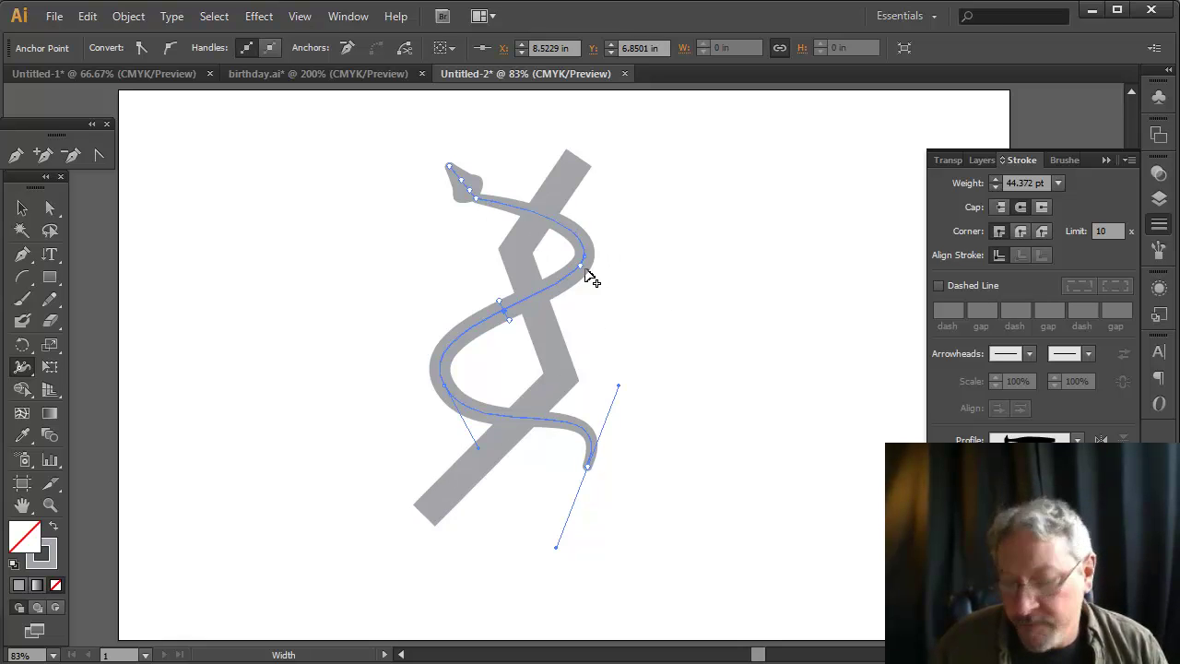
{"action": "key", "text": "ctrl+z"}
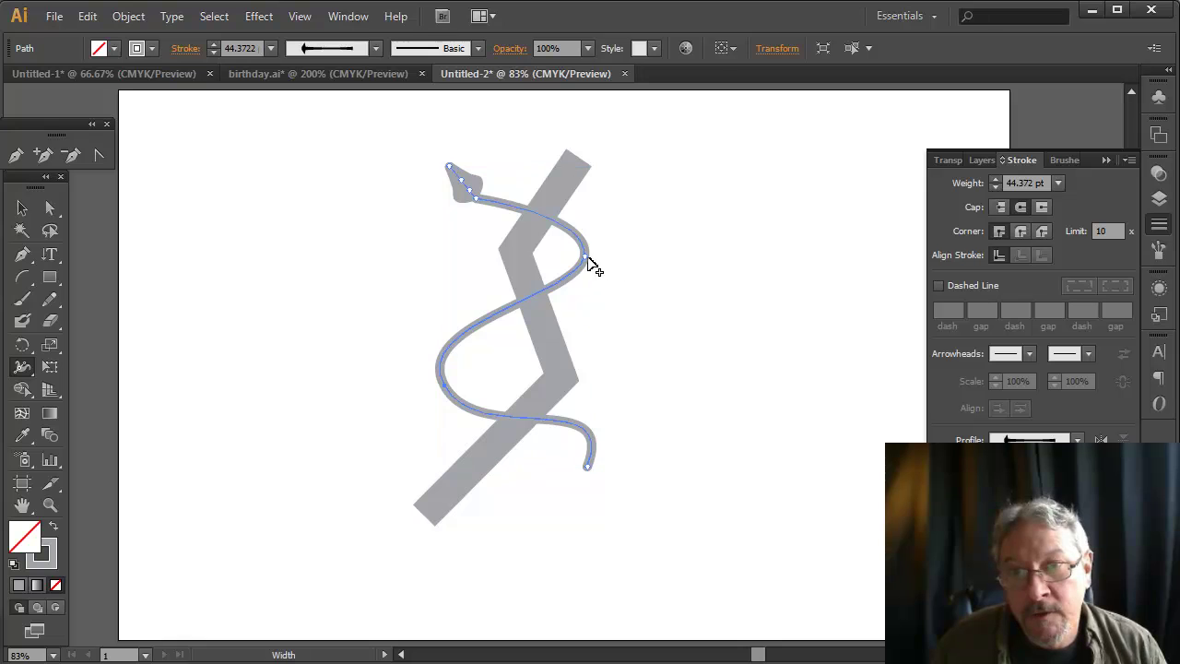
{"action": "left_click_drag", "start_coordinate": [588, 257], "coordinate": [595, 259]}
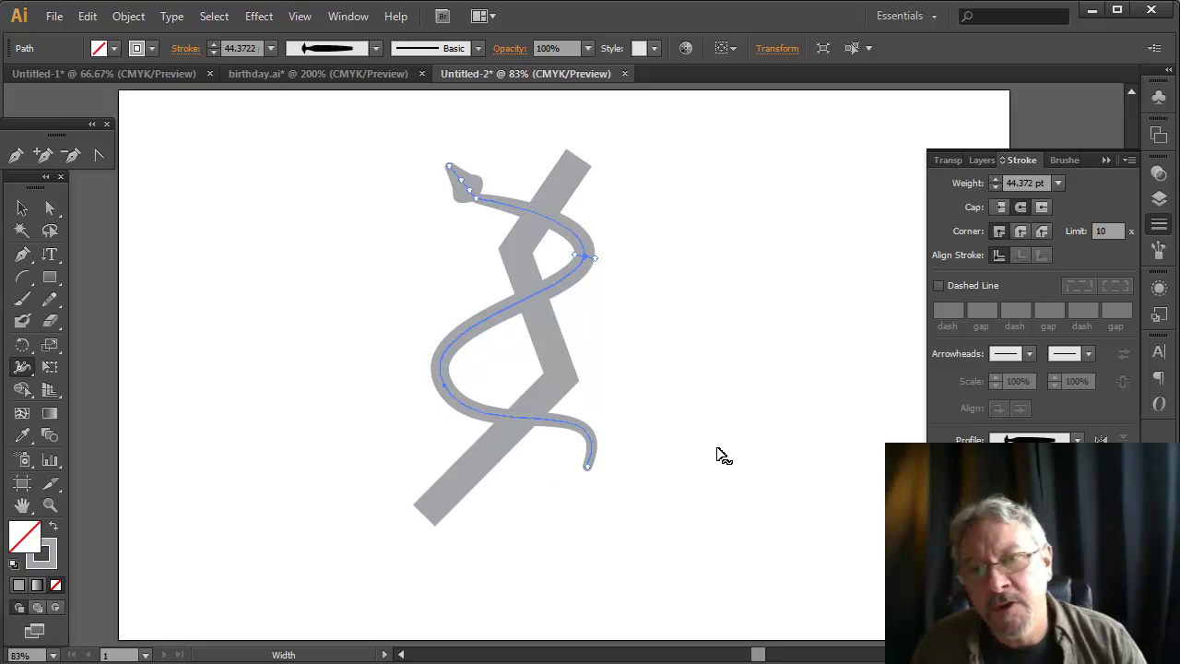
Step: Change the snake's stroke colour to a medium green and deselect the path
{"action": "left_click", "coordinate": [41, 553]}
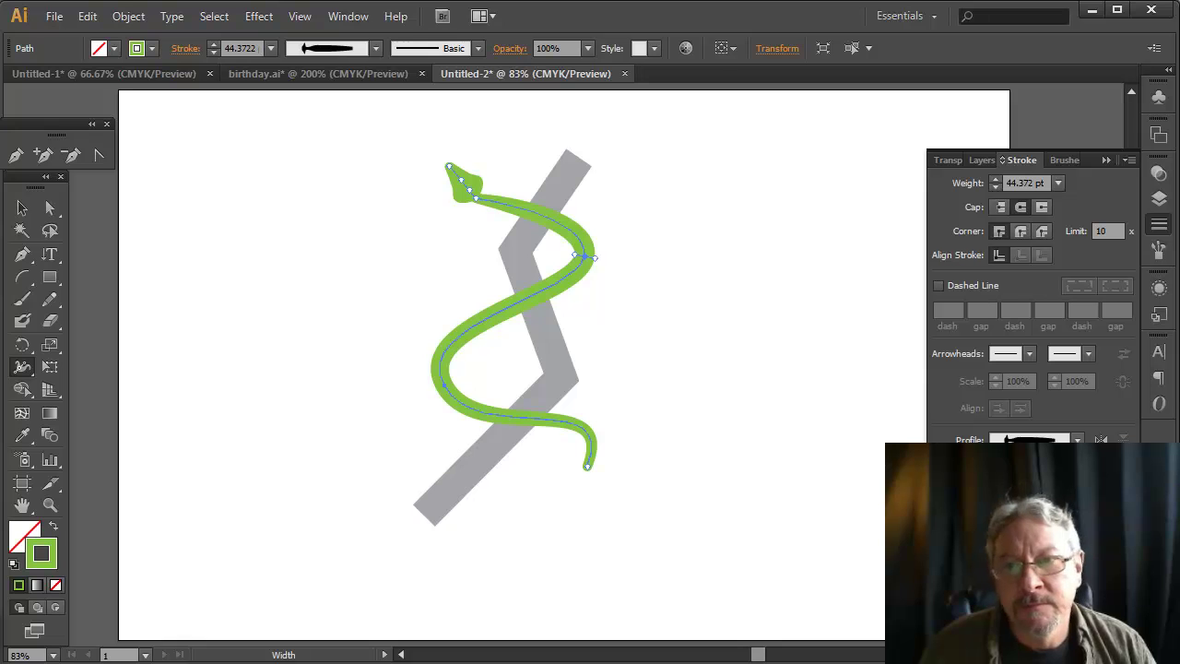
{"action": "left_click", "coordinate": [1018, 261]}
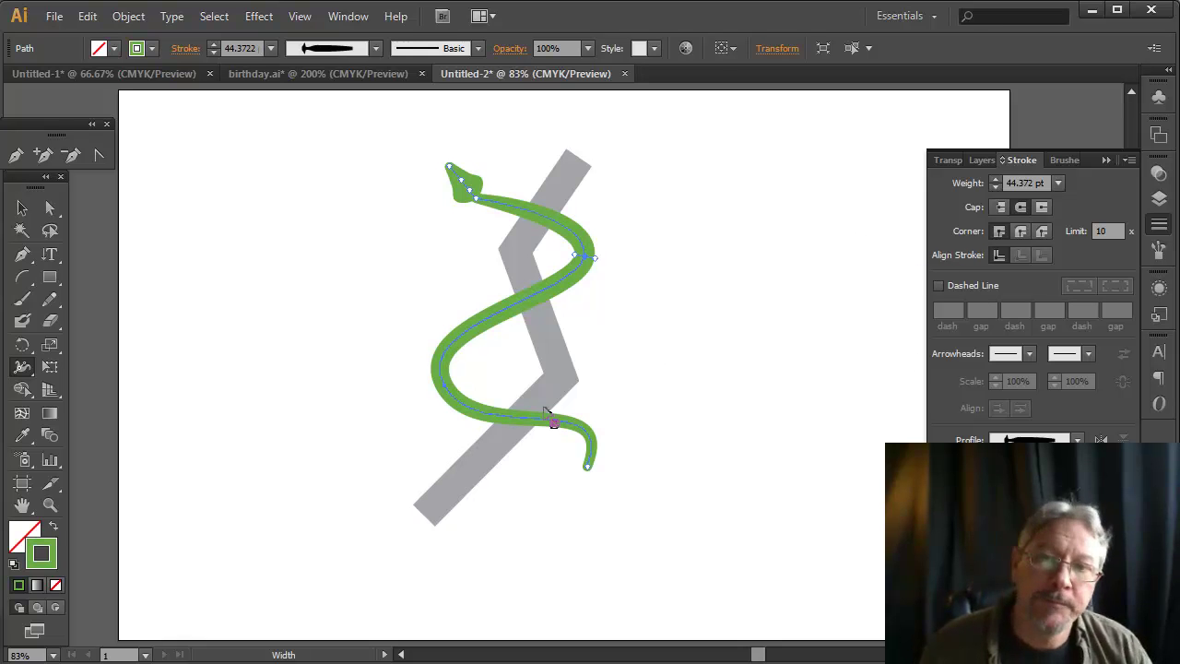
{"action": "left_click", "coordinate": [22, 209]}
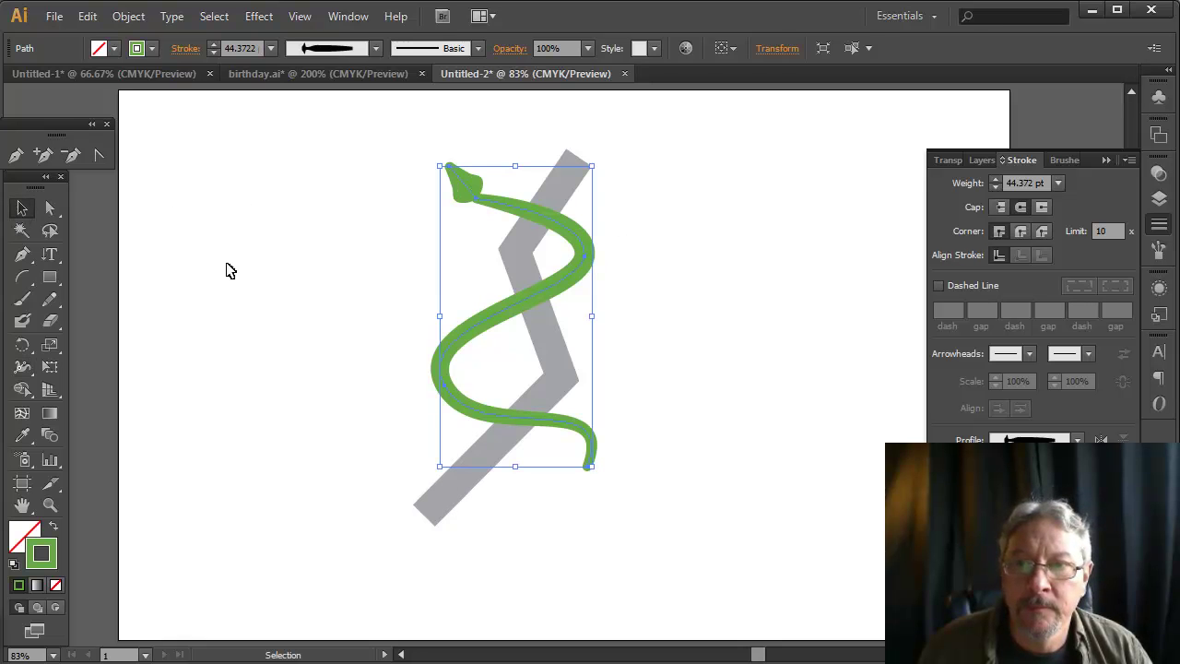
{"action": "left_click", "coordinate": [310, 317]}
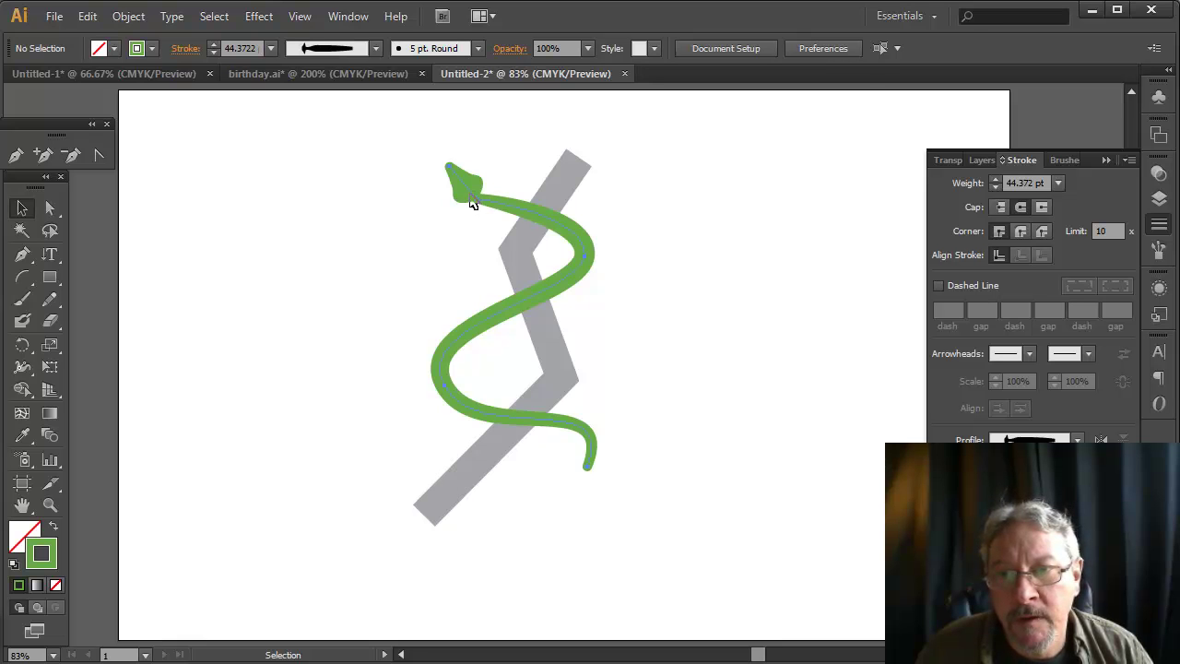
Step: Convert the corner anchor point at the snake's neck to a smooth point and adjust its direction handle
{"action": "left_click", "coordinate": [476, 199]}
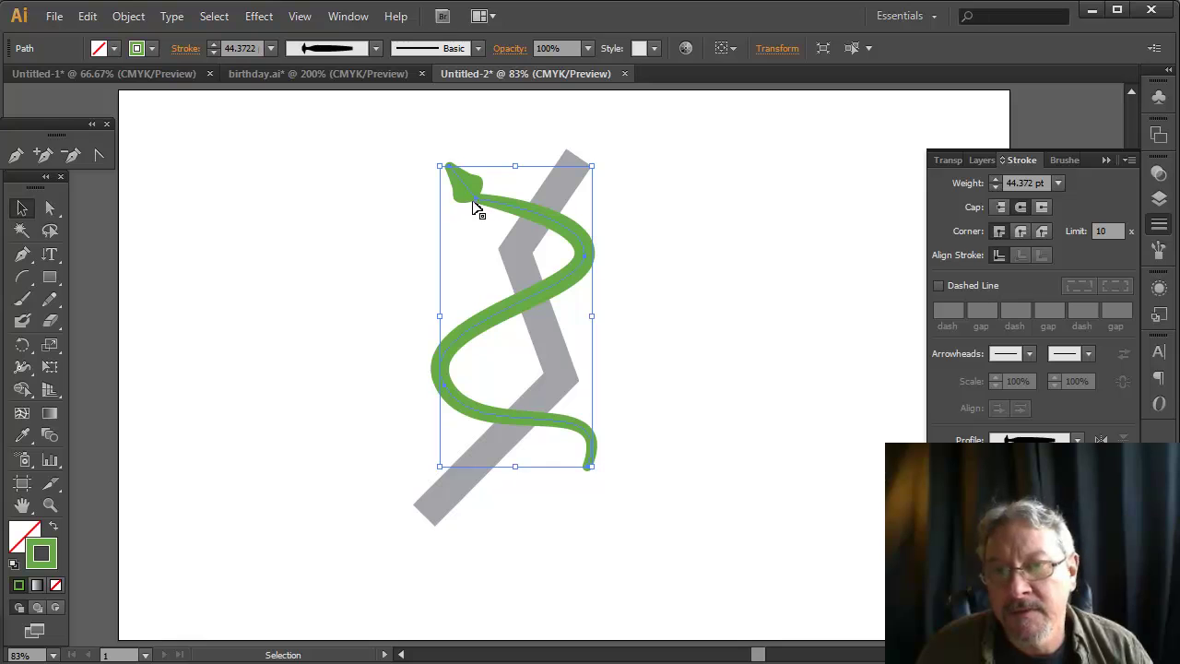
{"action": "left_click", "coordinate": [100, 156]}
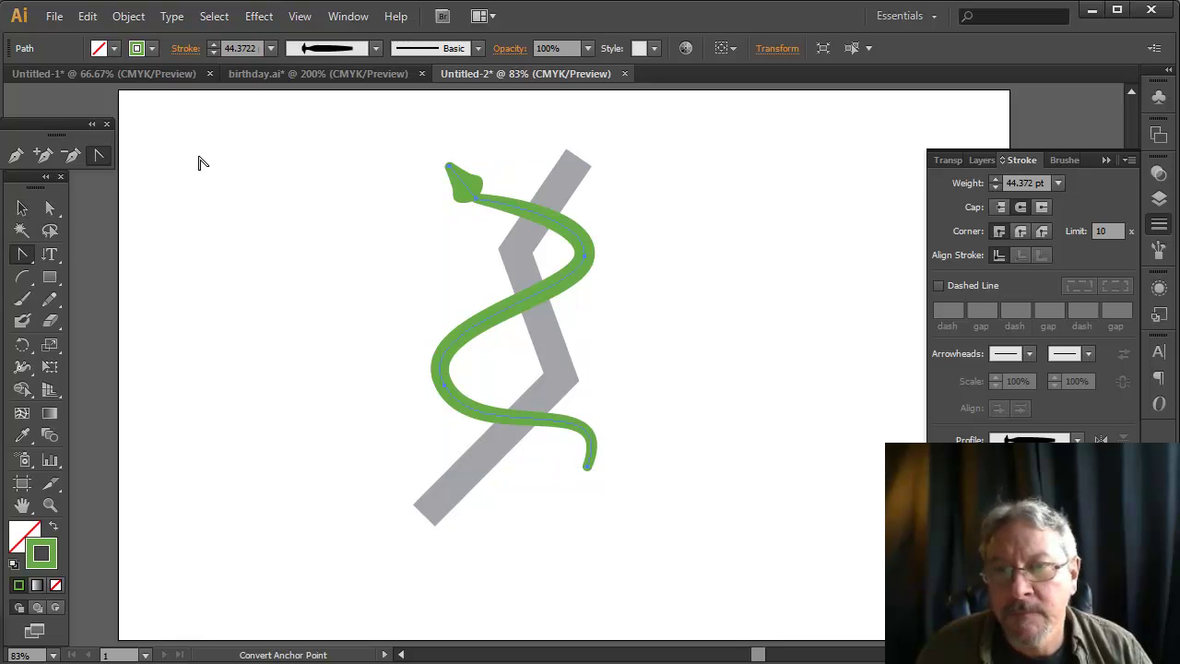
{"action": "left_click", "coordinate": [477, 204]}
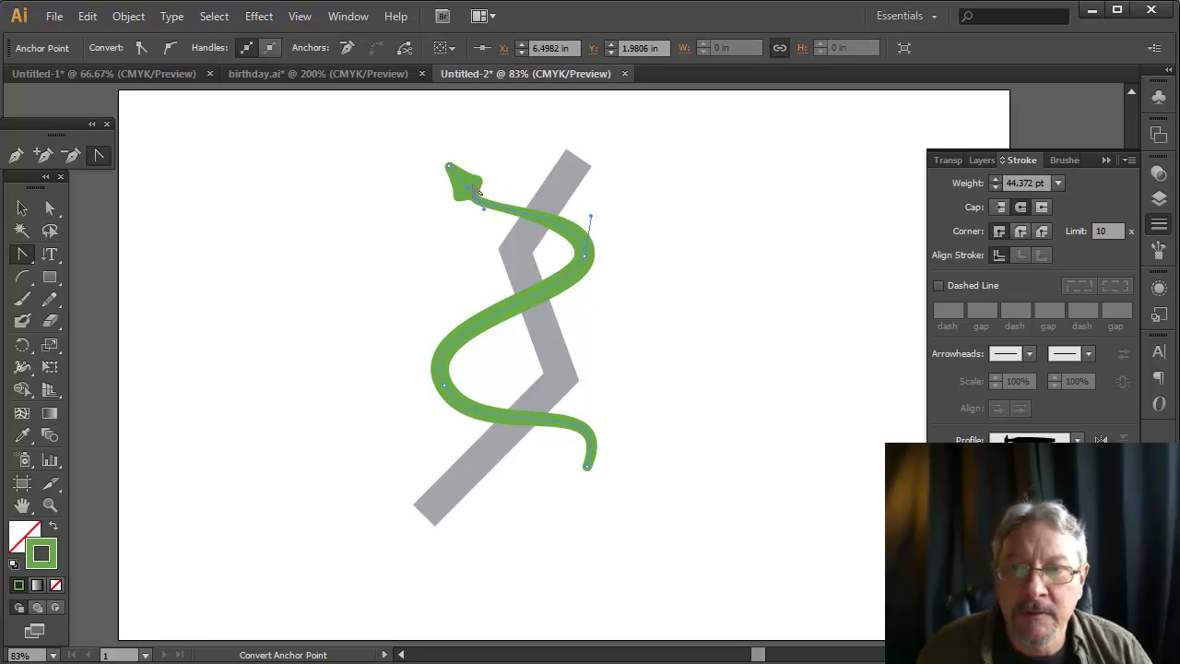
{"action": "left_click", "coordinate": [478, 194]}
{"action": "key", "text": "ctrl+equal"}
{"action": "key", "text": "ctrl+equal"}
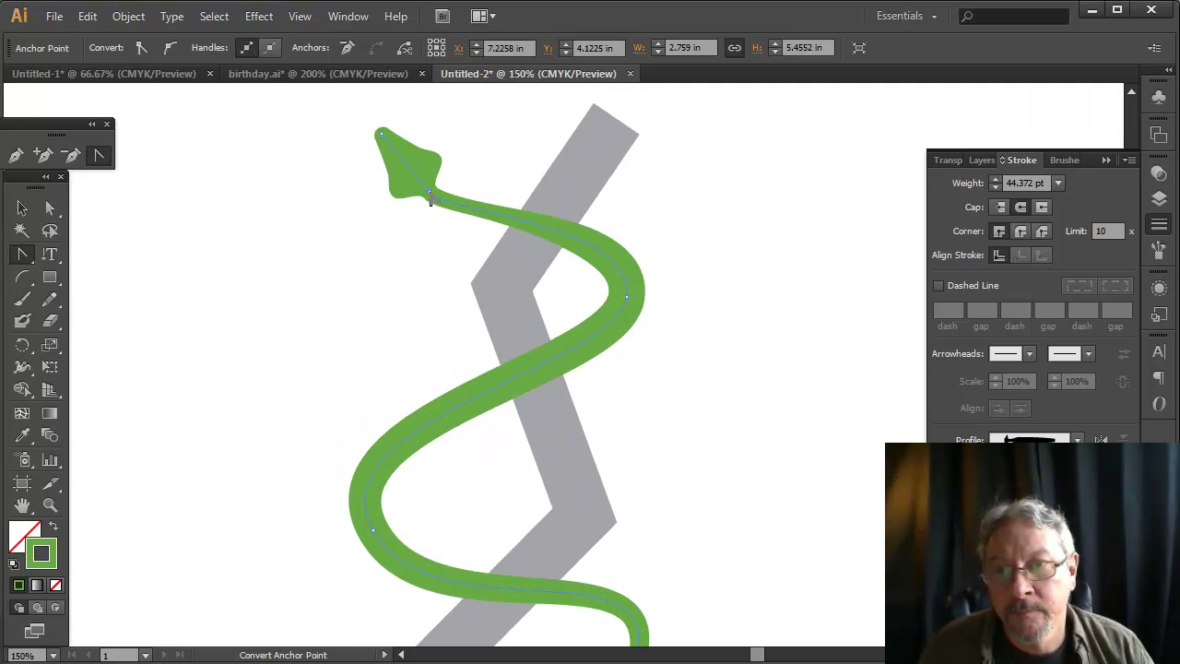
{"action": "left_click", "coordinate": [456, 213], "text": "ctrl"}
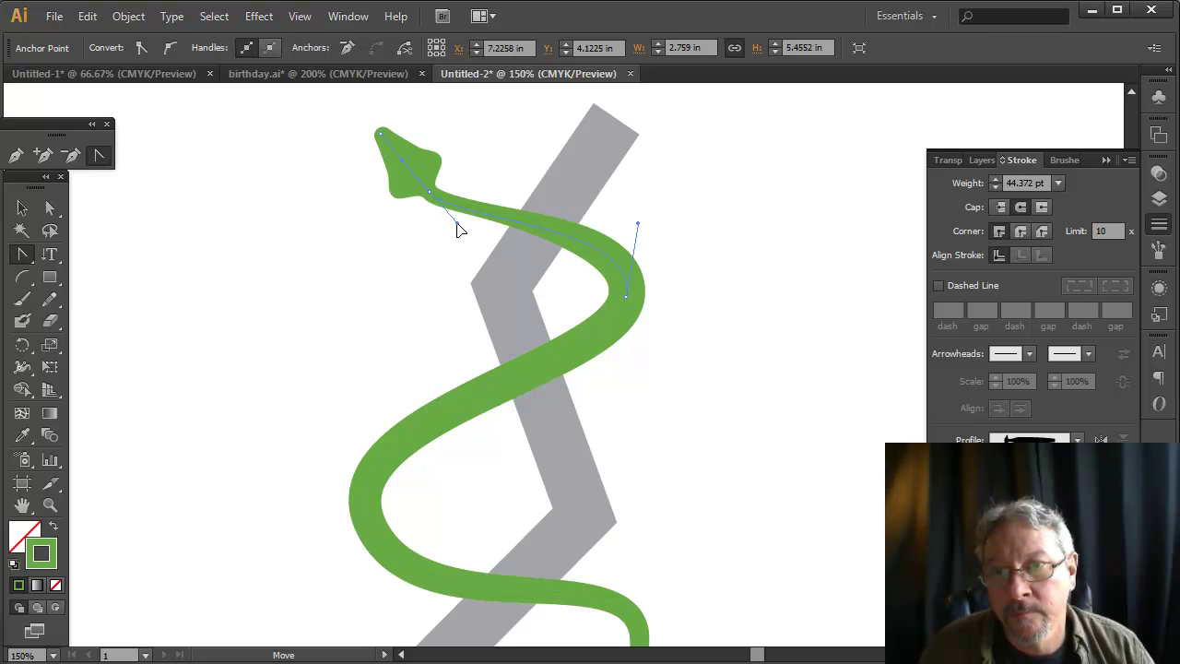
{"action": "left_click_drag", "start_coordinate": [456, 225], "coordinate": [452, 218]}
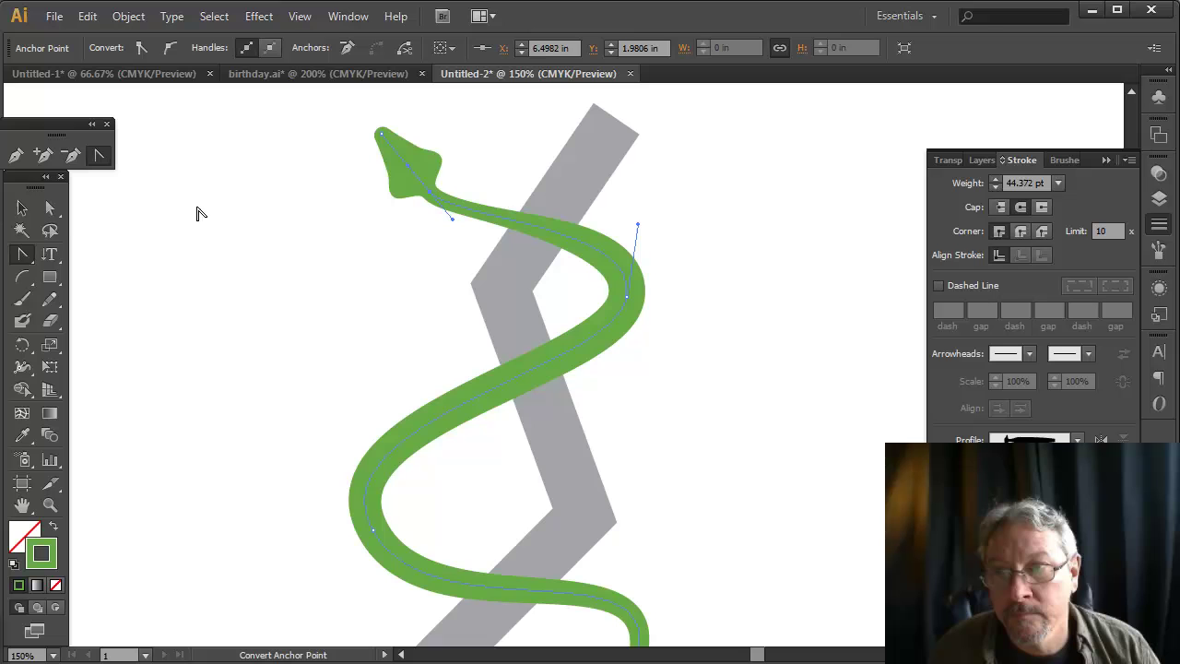
Step: Refine the neck curve with Direct Selection by lengthening the neck anchor's handle toward the body, and deselect the path
{"action": "left_click", "coordinate": [49, 207]}
{"action": "left_click_drag", "start_coordinate": [411, 173], "coordinate": [414, 177]}
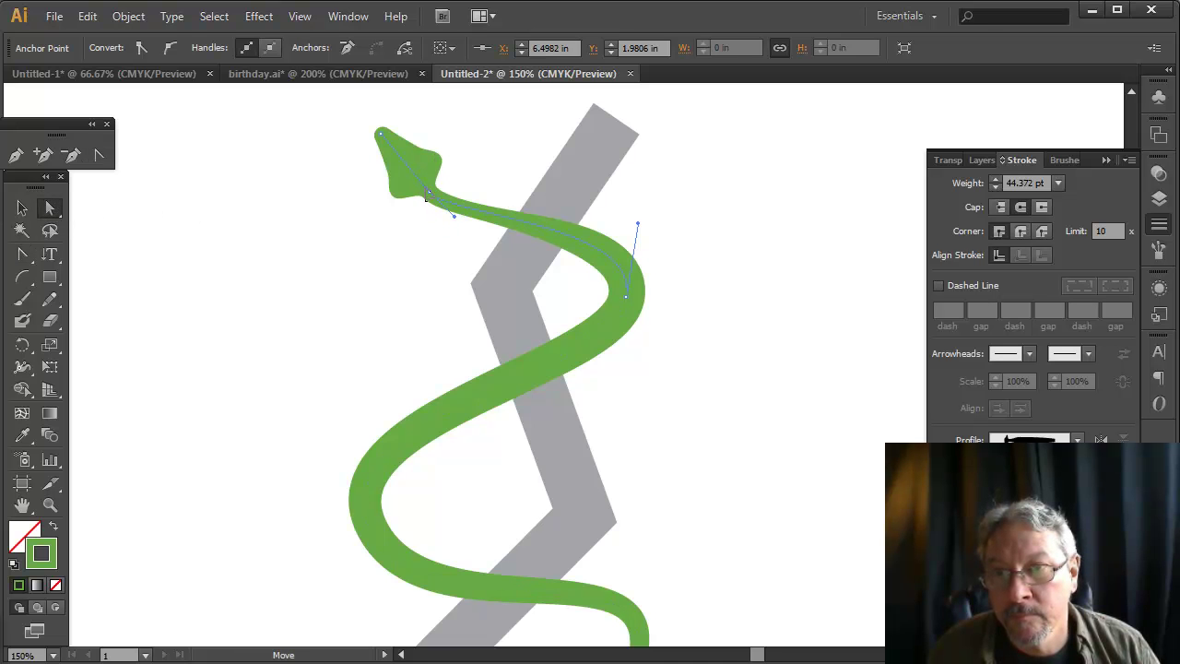
{"action": "left_click_drag", "start_coordinate": [425, 198], "coordinate": [460, 221]}
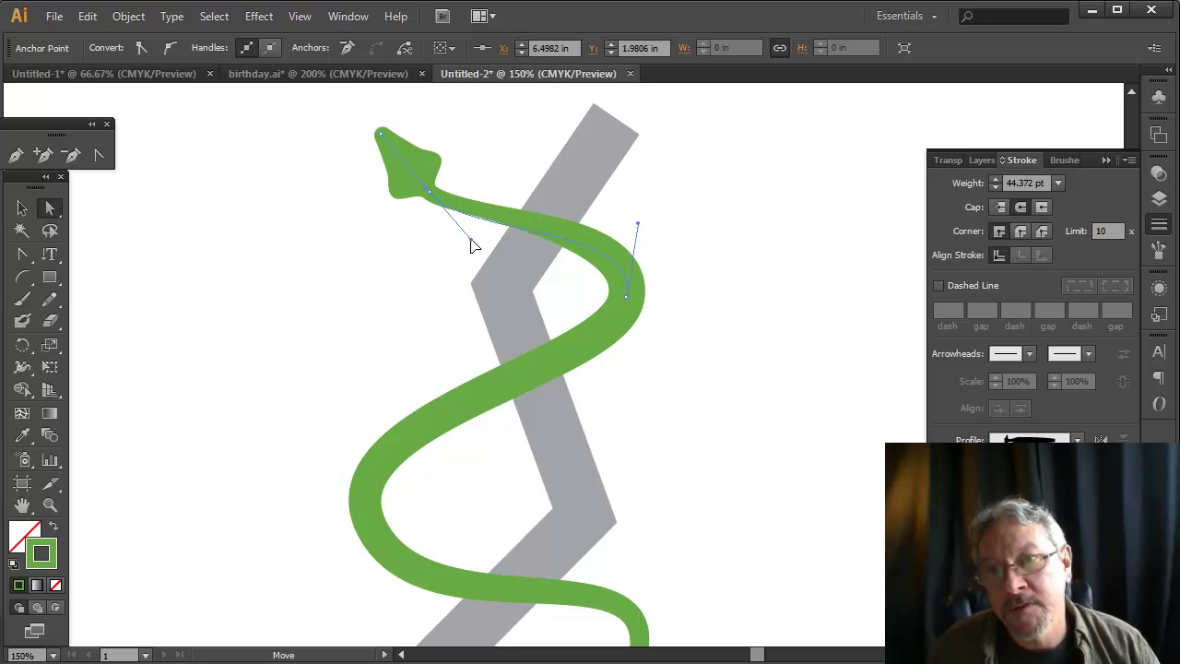
{"action": "left_click_drag", "start_coordinate": [472, 245], "coordinate": [475, 240]}
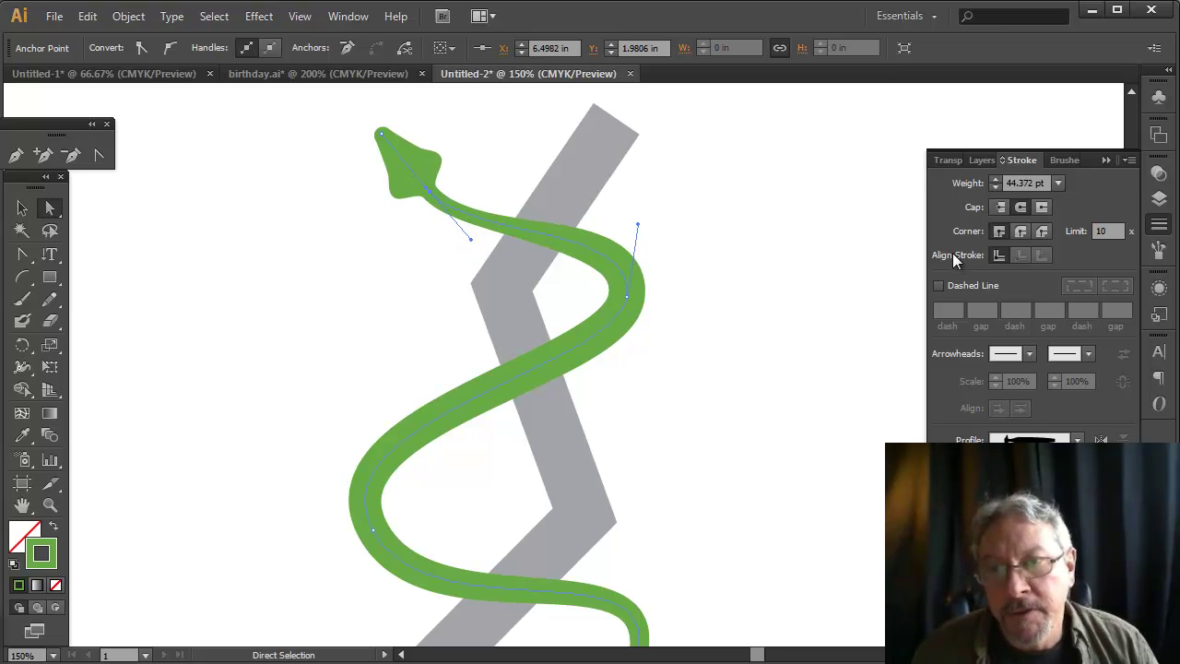
{"action": "left_click", "coordinate": [771, 245]}
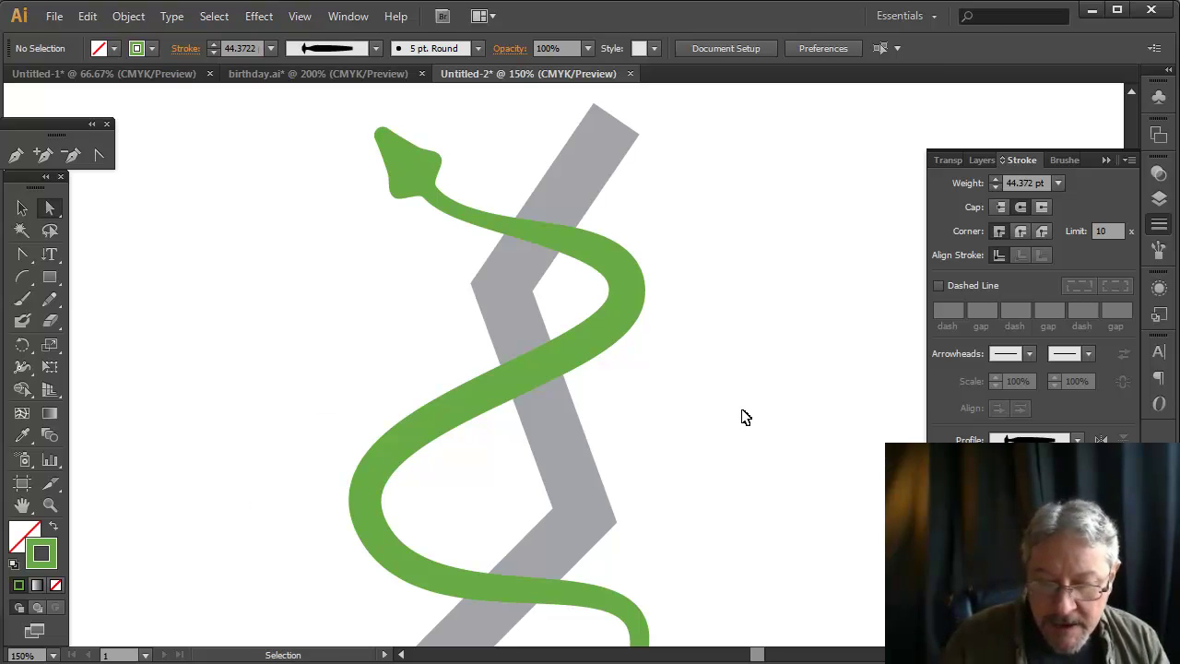
Step: Duplicate the green snake path within Layer 1 and hide the lower of the two snake paths as a backup
{"action": "key", "text": "ctrl+minus"}
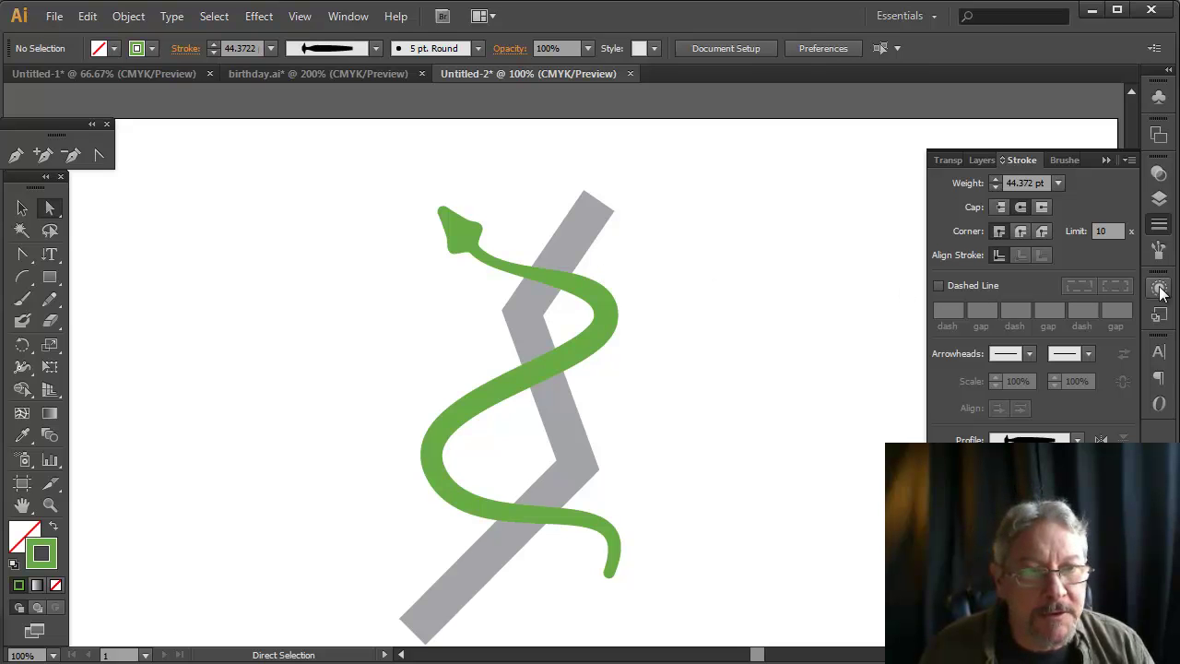
{"action": "left_click", "coordinate": [1158, 200]}
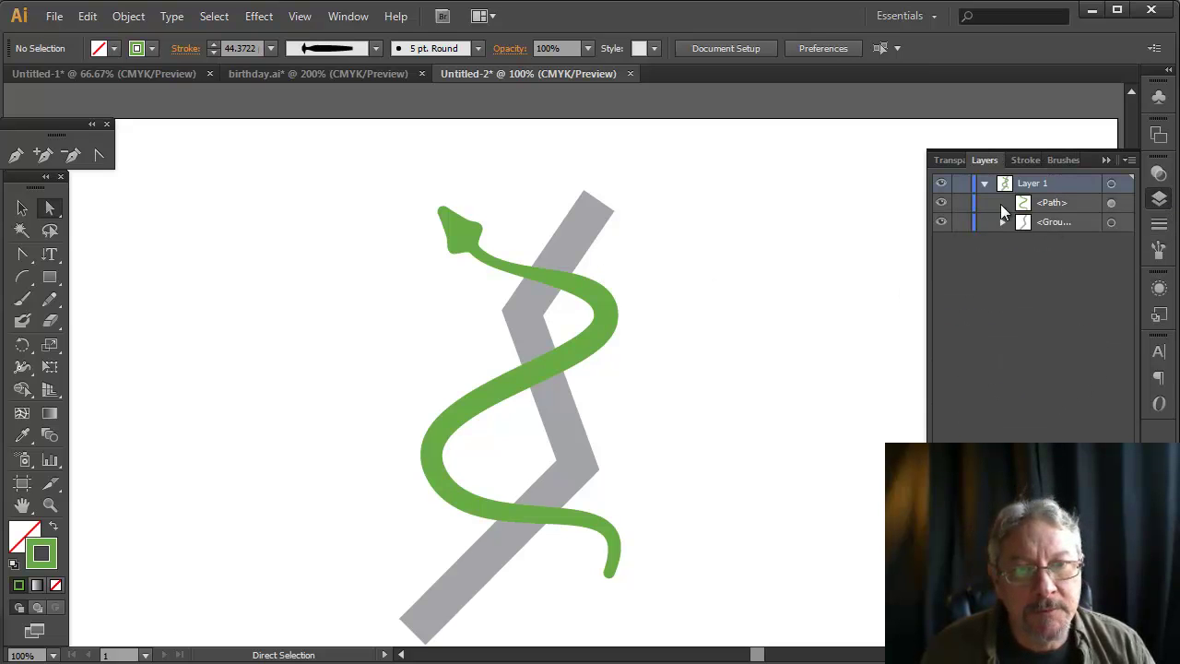
{"action": "left_click", "coordinate": [1112, 203]}
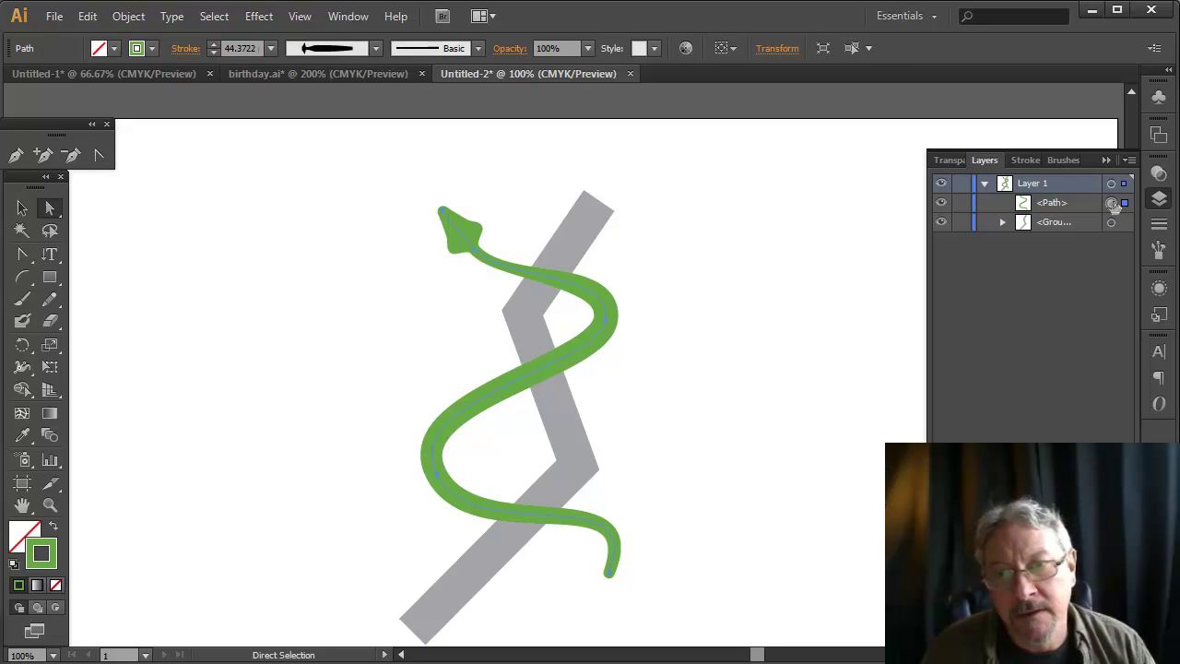
{"action": "left_click", "coordinate": [1112, 222]}
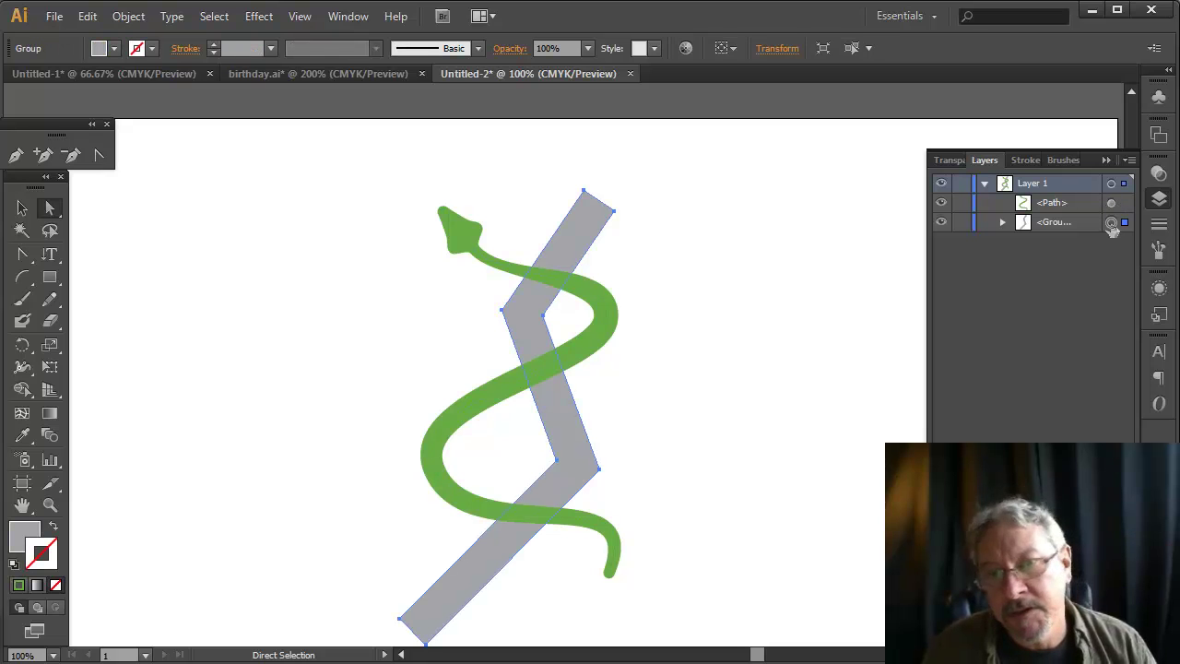
{"action": "left_click", "coordinate": [747, 269]}
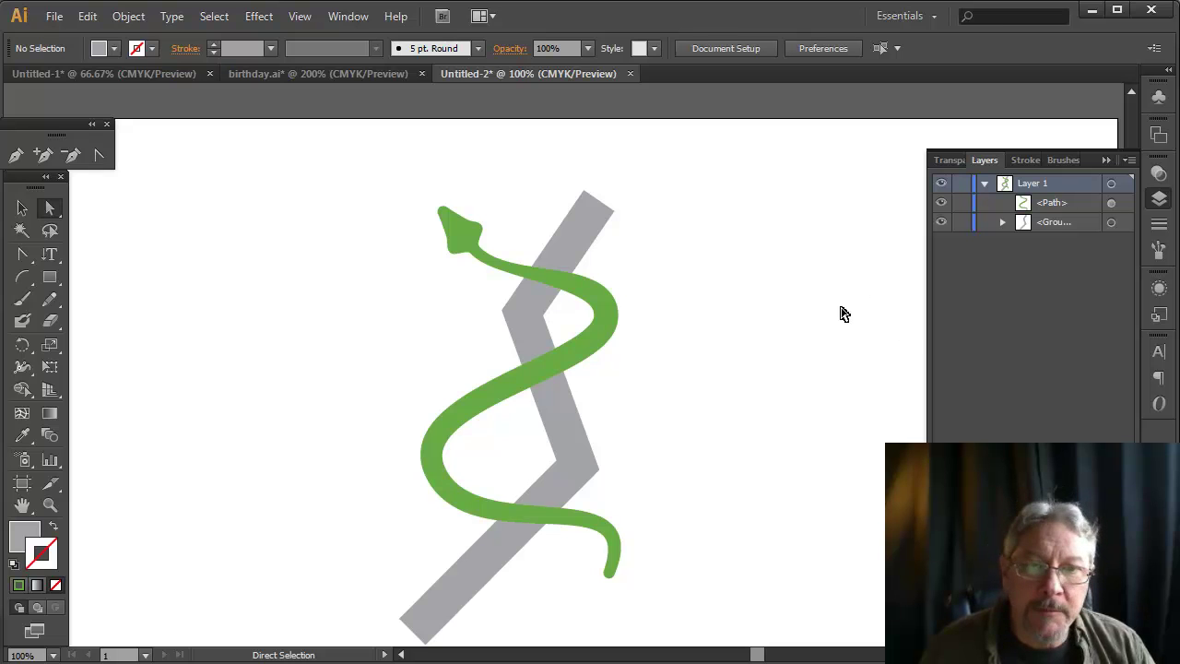
{"action": "left_click", "coordinate": [1110, 203]}
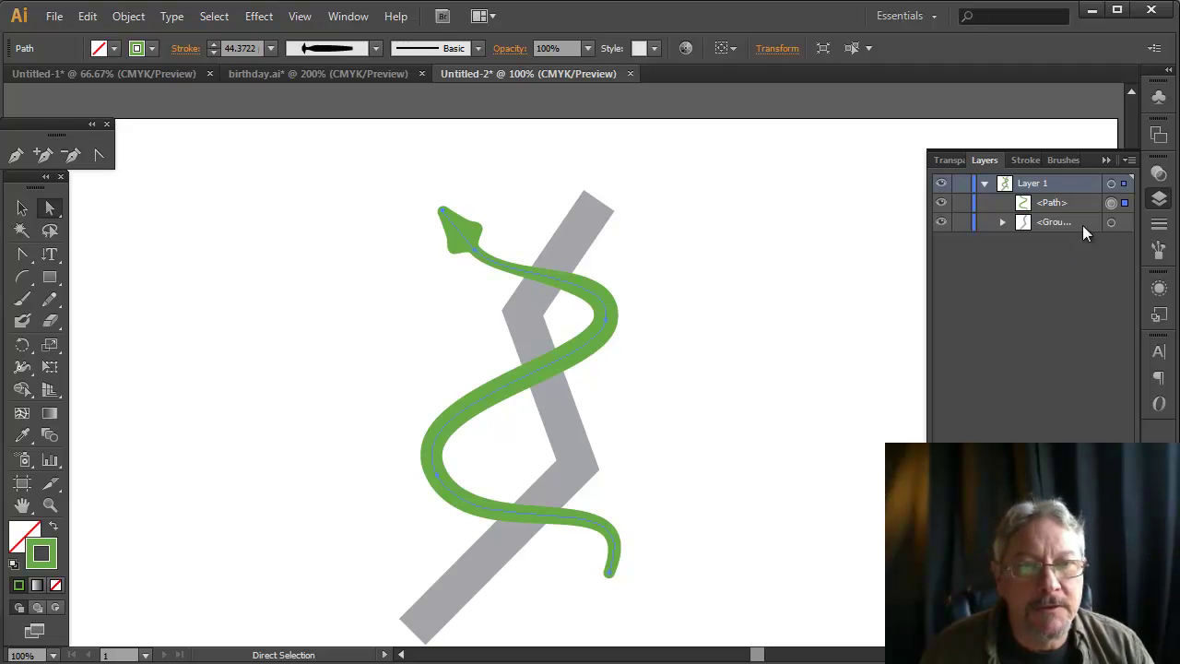
{"action": "left_click", "coordinate": [1061, 203]}
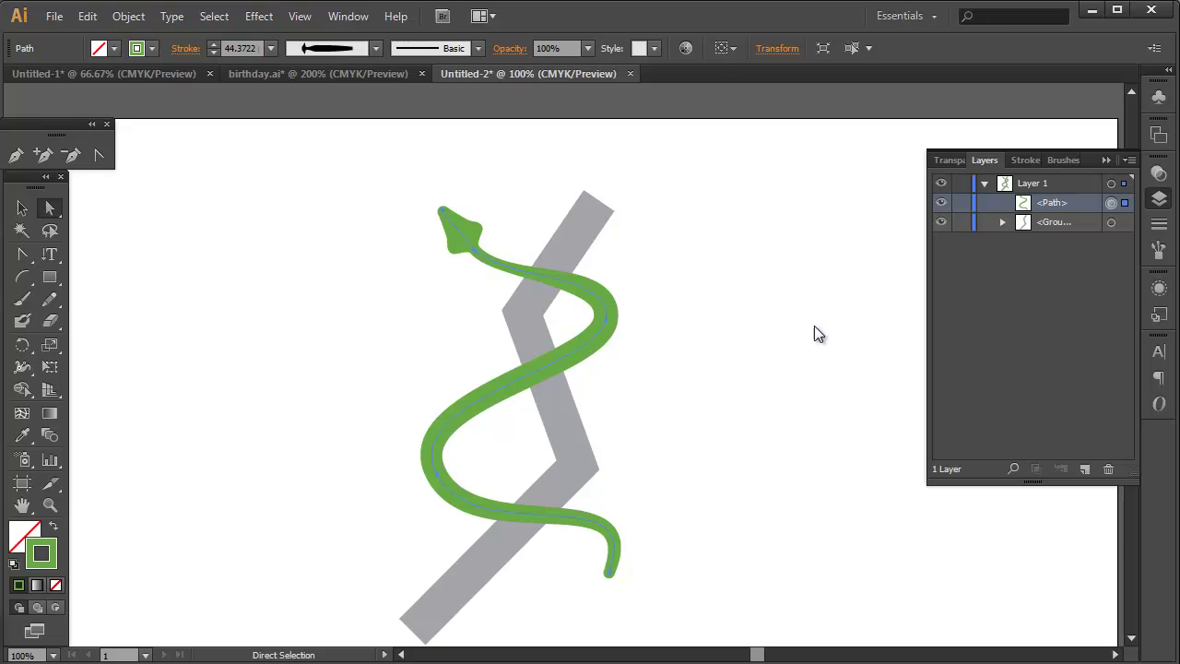
{"action": "left_click_drag", "start_coordinate": [1061, 205], "coordinate": [1085, 470]}
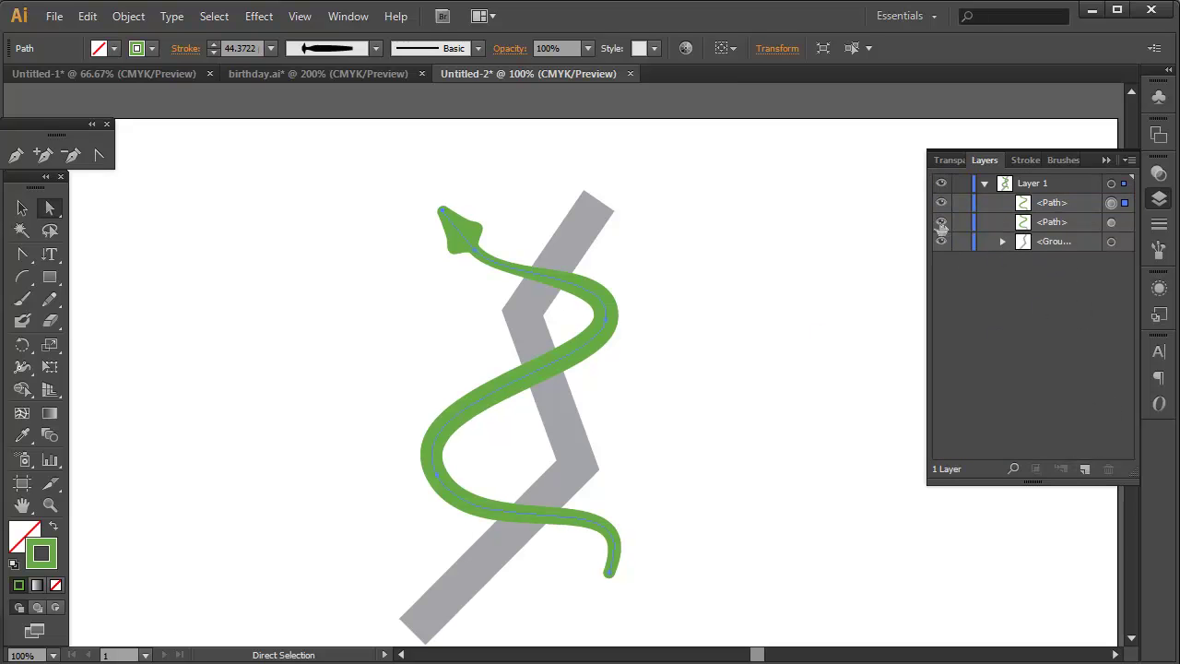
{"action": "left_click", "coordinate": [941, 224]}
Step: Expand the appearance of the visible snake path into a filled outline shape and deselect everything
{"action": "left_click", "coordinate": [129, 17]}
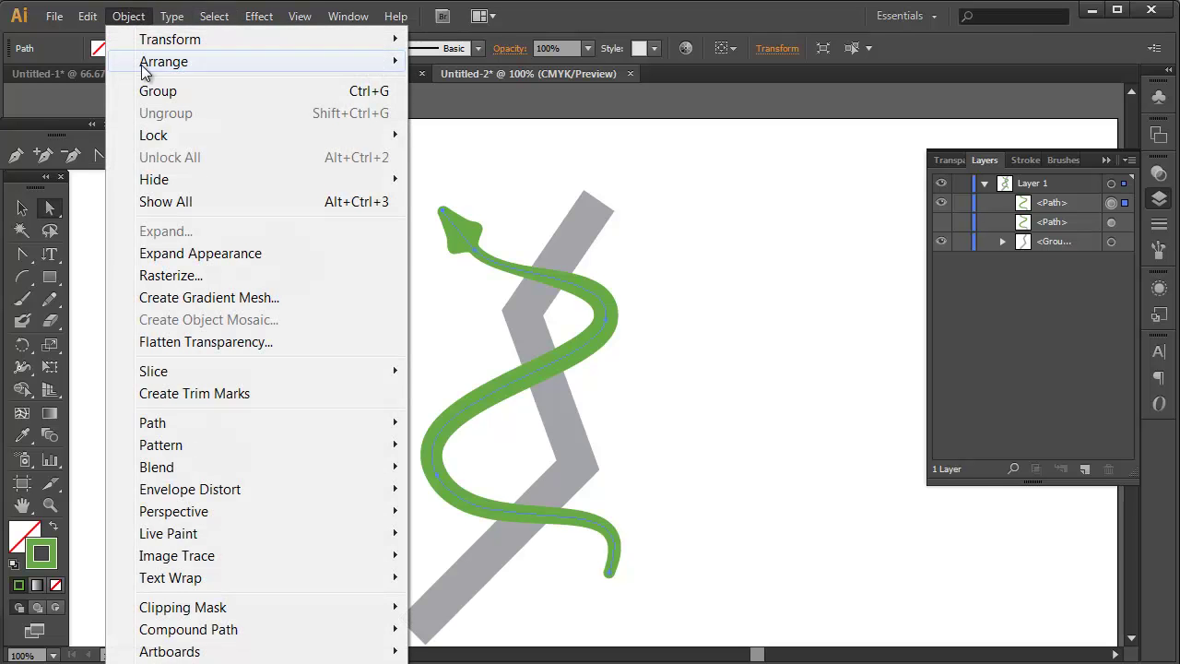
{"action": "left_click", "coordinate": [189, 254]}
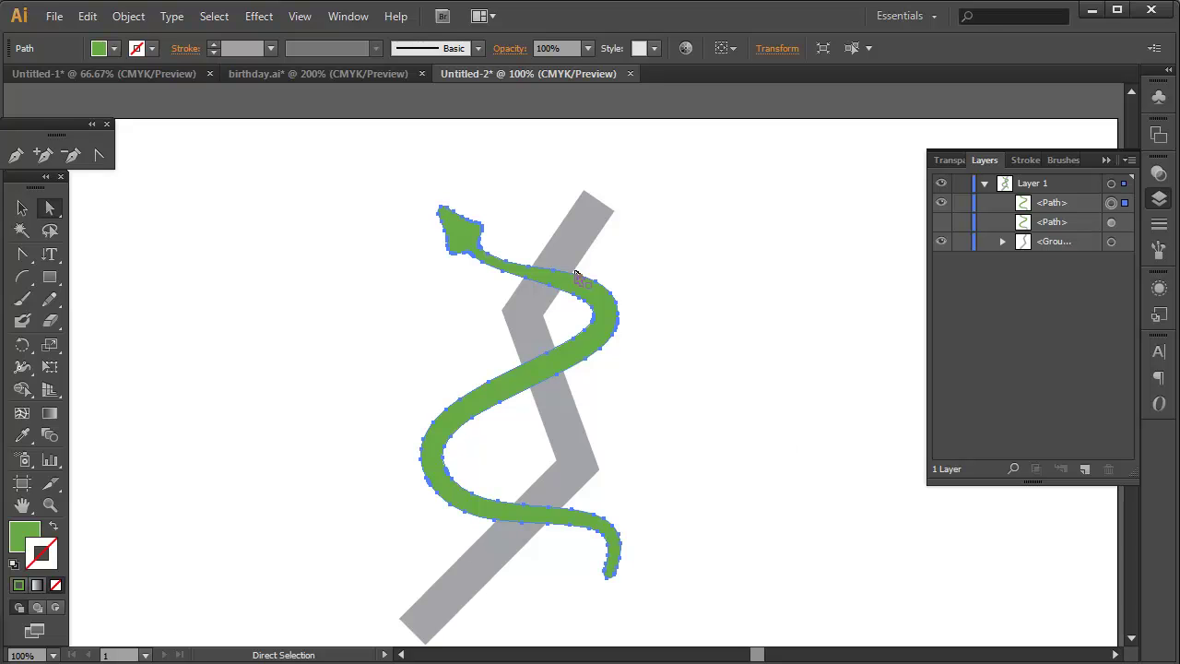
{"action": "left_click", "coordinate": [582, 242]}
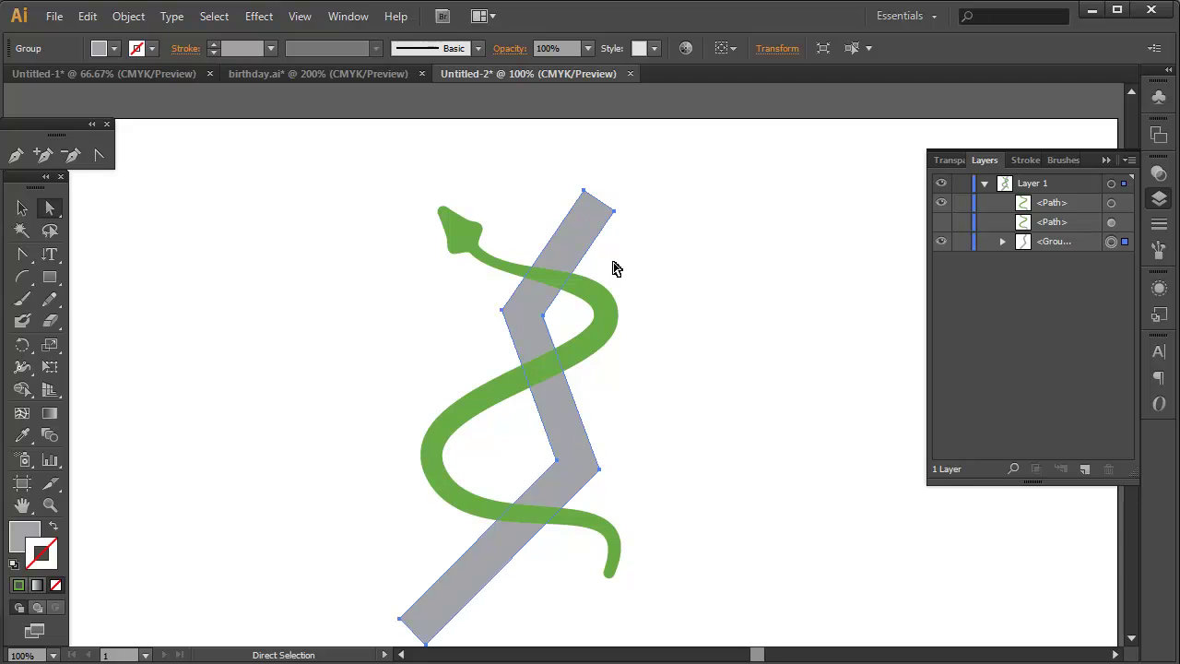
{"action": "left_click", "coordinate": [735, 306]}
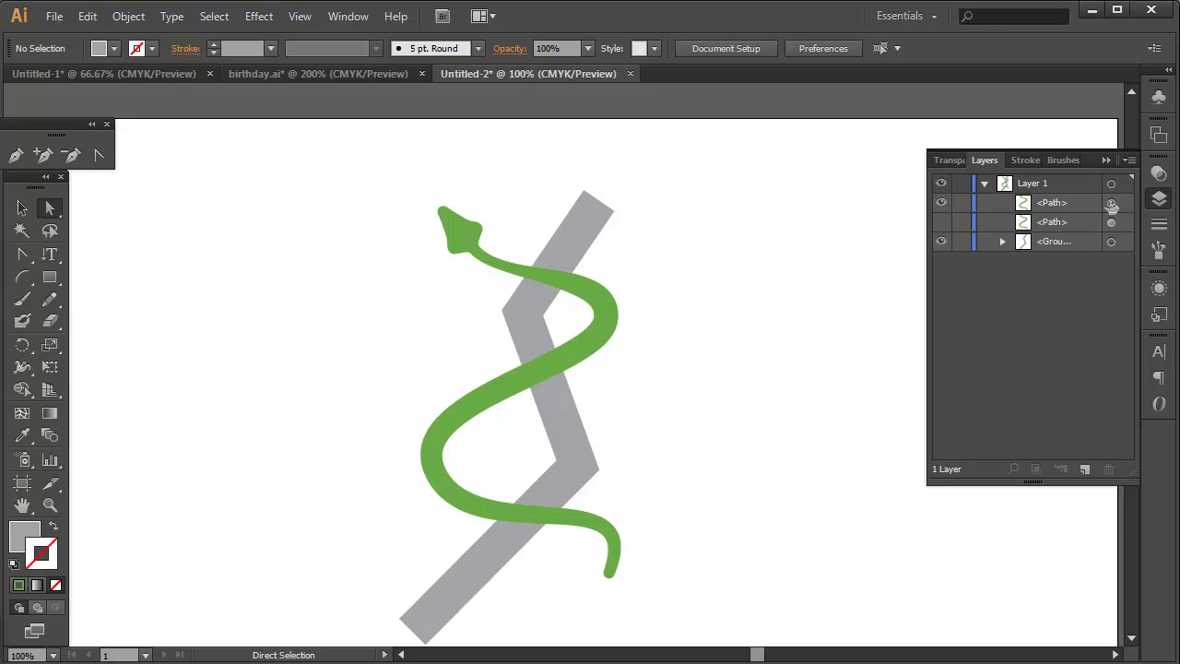
Step: Give the expanded snake a 3 pt dark green stroke and deselect it
{"action": "left_click", "coordinate": [1112, 205]}
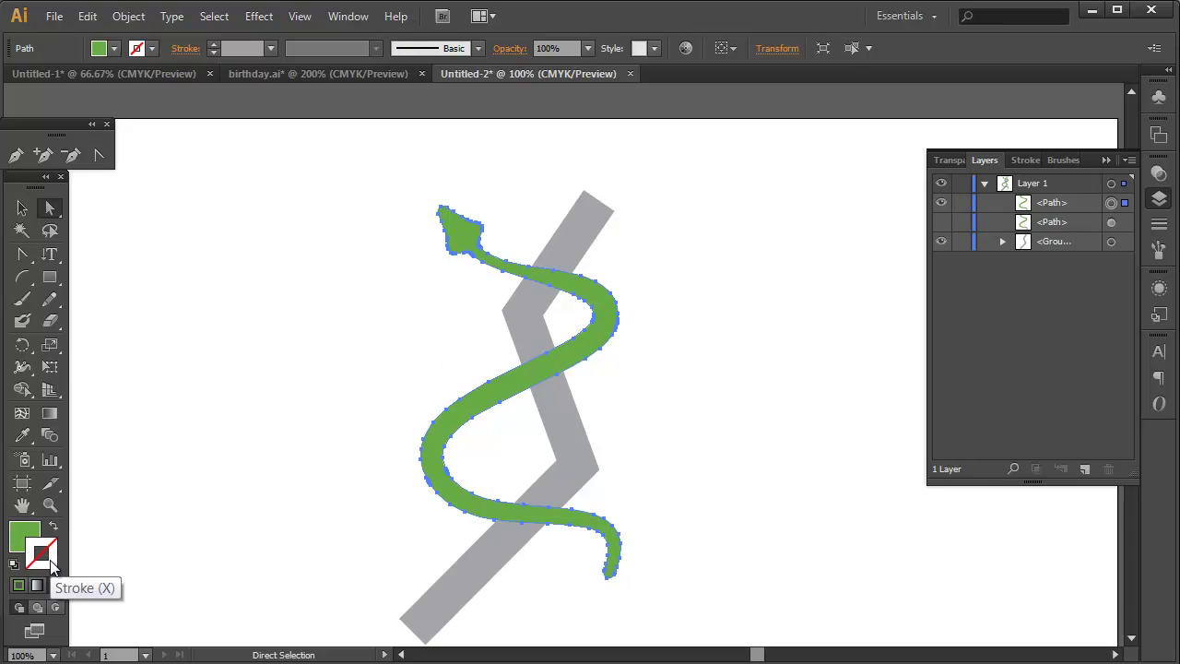
{"action": "left_click", "coordinate": [20, 584]}
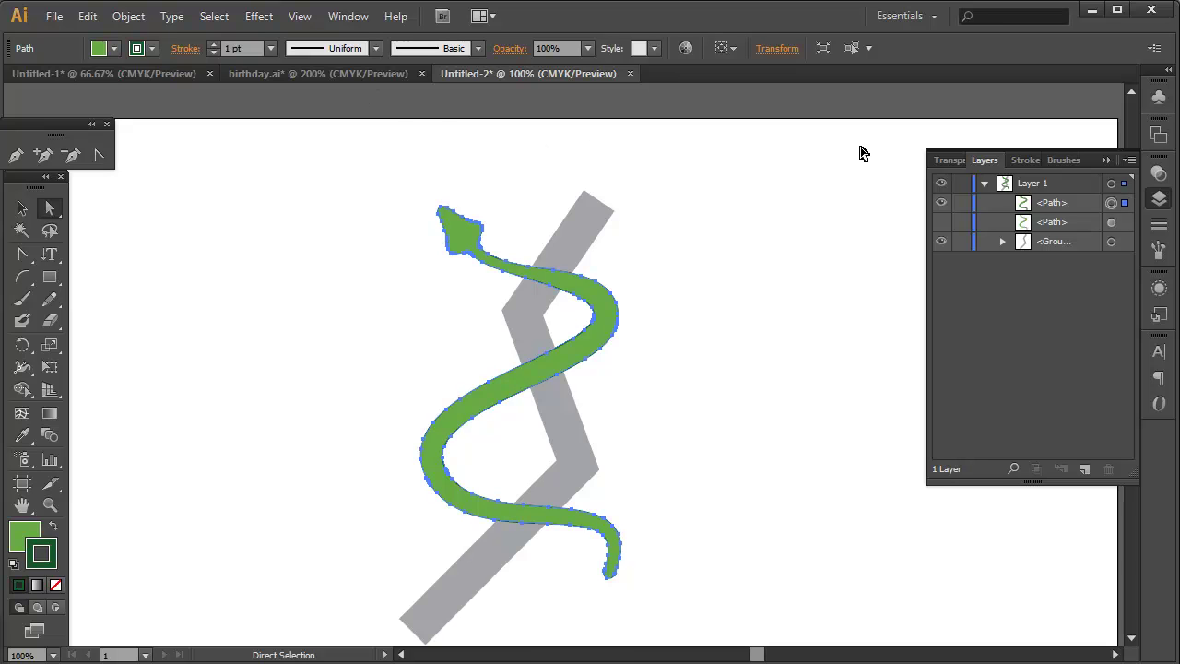
{"action": "left_click", "coordinate": [213, 43]}
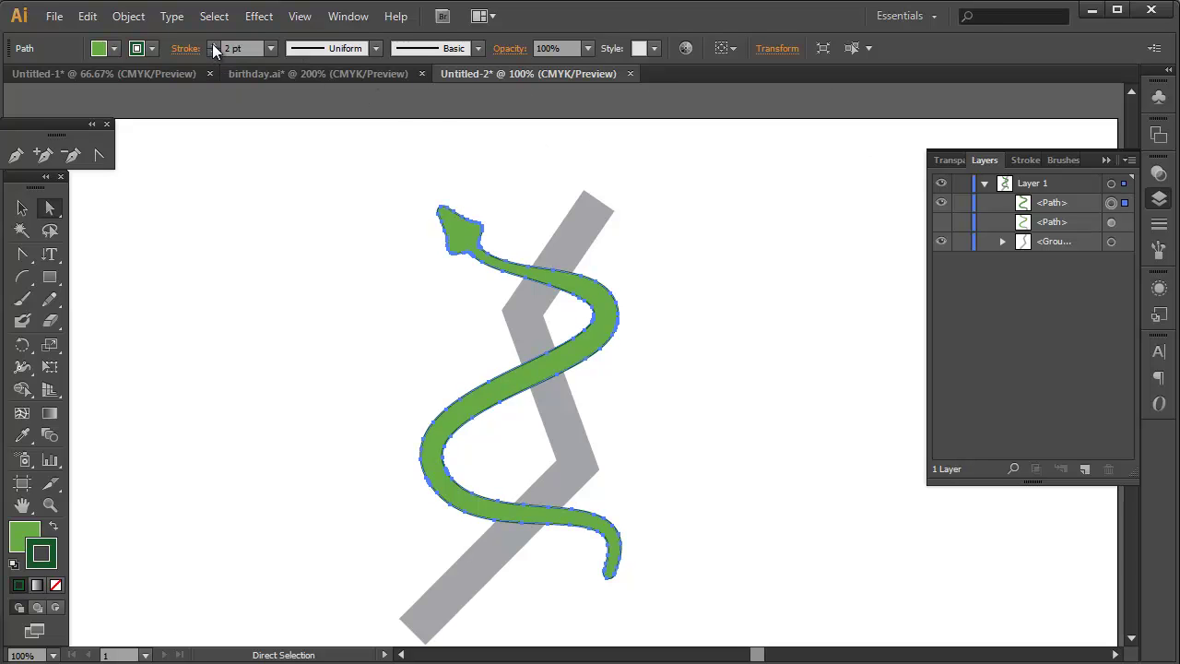
{"action": "left_click", "coordinate": [213, 44]}
{"action": "left_click", "coordinate": [259, 240]}
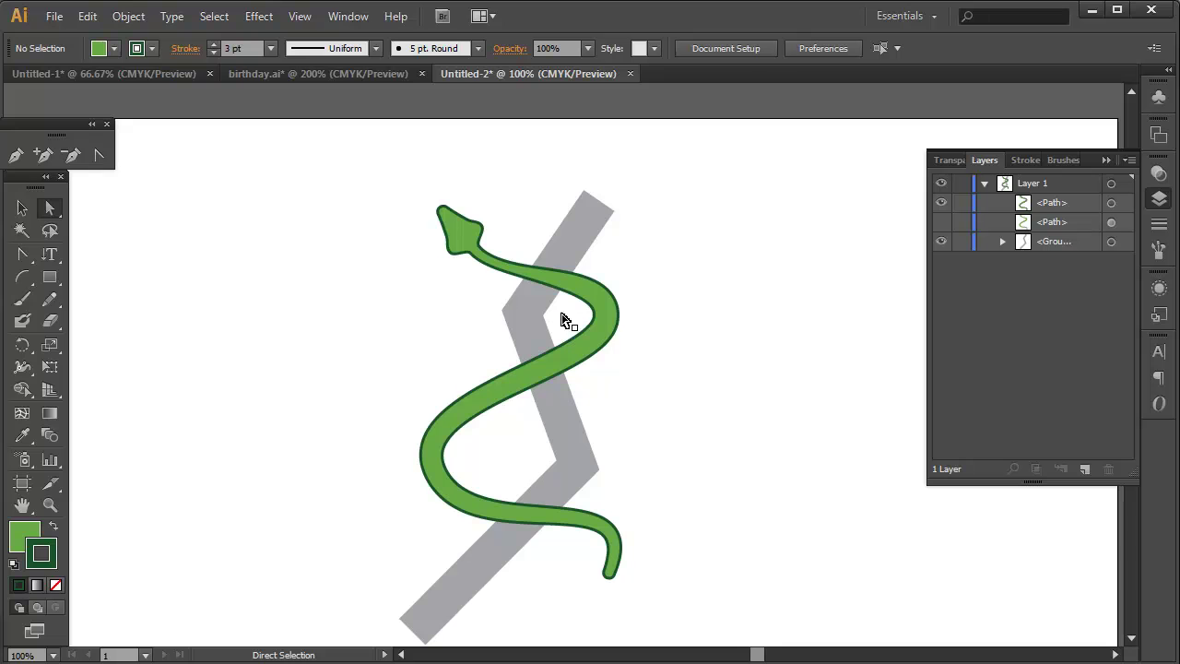
Step: Copy the snake and branch together twice, placing one copy on each side of the original, and fit the artboard in view
{"action": "left_click_drag", "start_coordinate": [362, 169], "coordinate": [662, 581]}
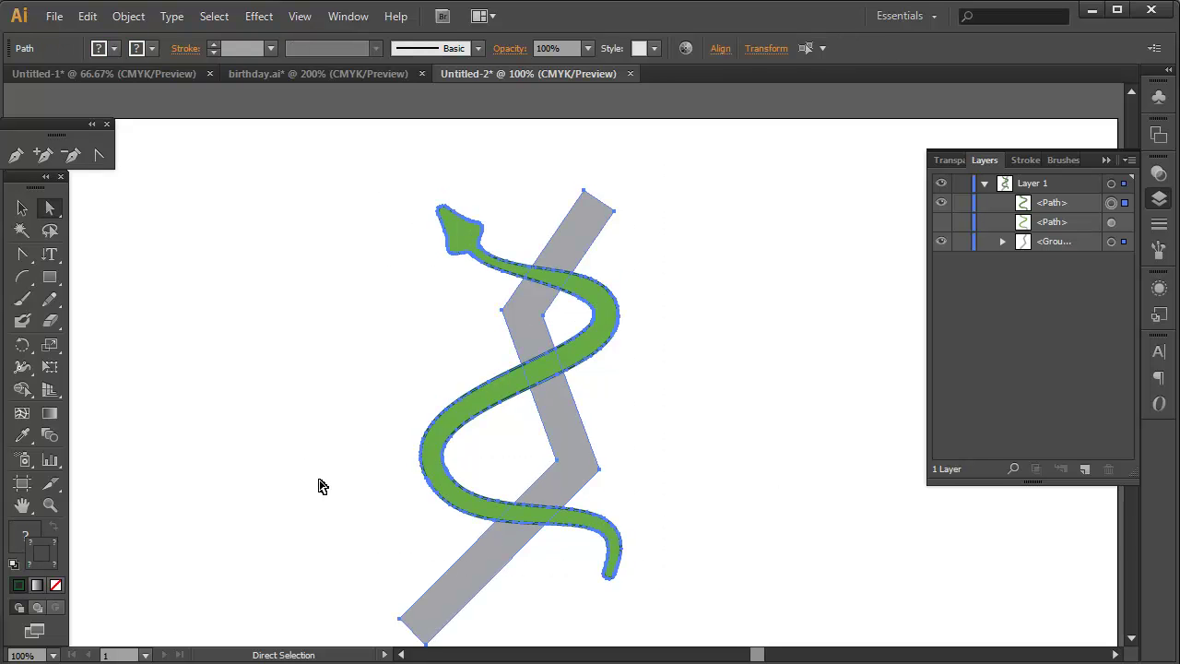
{"action": "left_click", "coordinate": [788, 470]}
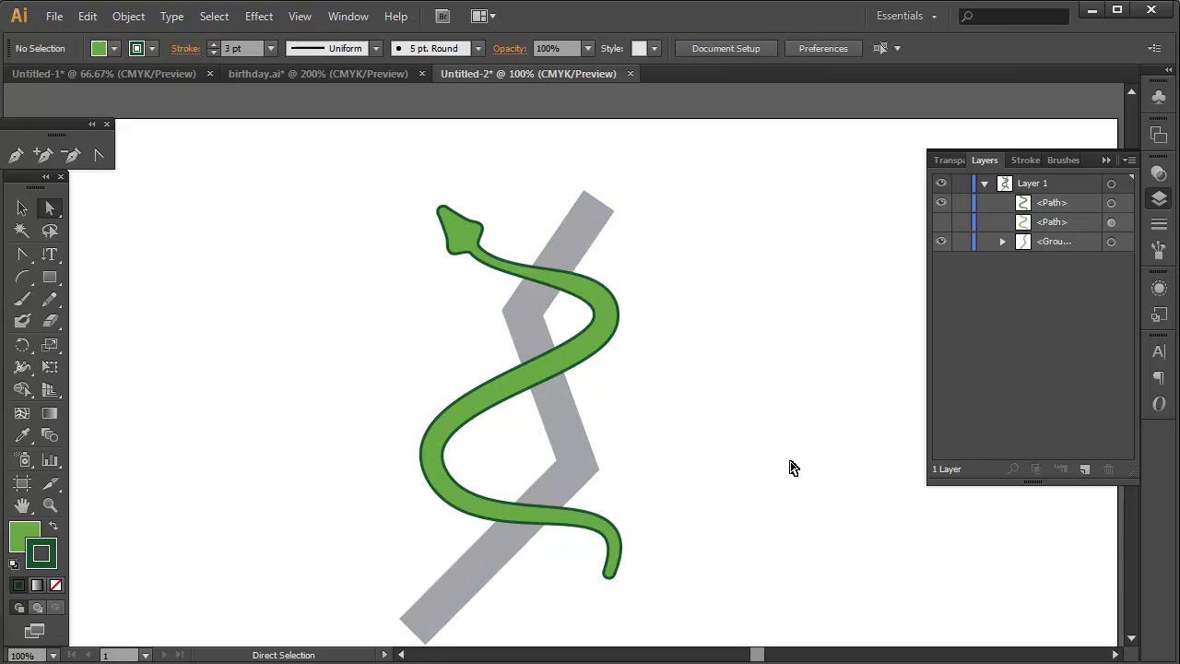
{"action": "left_click", "coordinate": [21, 210]}
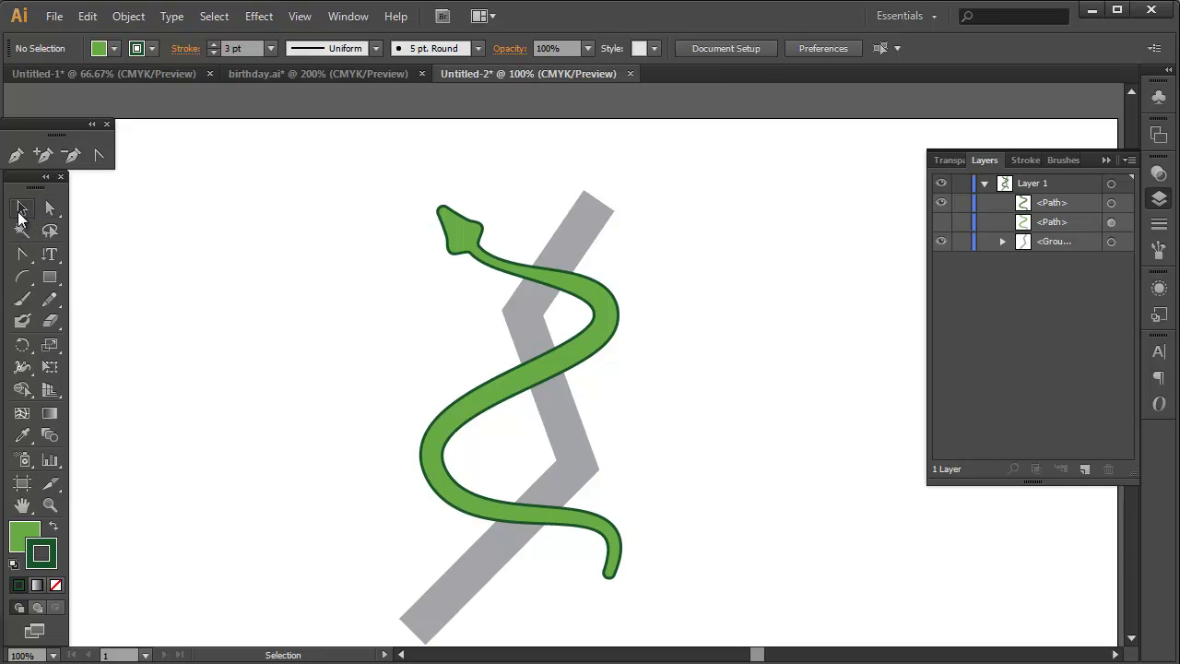
{"action": "left_click_drag", "start_coordinate": [342, 197], "coordinate": [687, 462]}
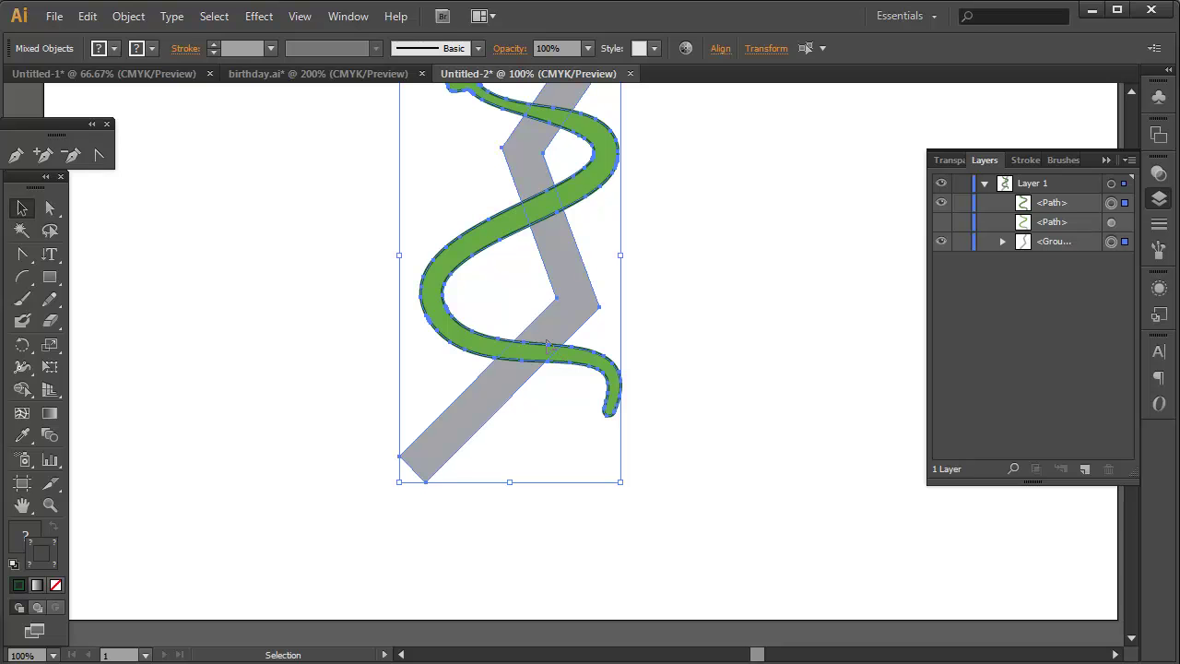
{"action": "left_click_drag", "start_coordinate": [538, 347], "coordinate": [873, 360]}
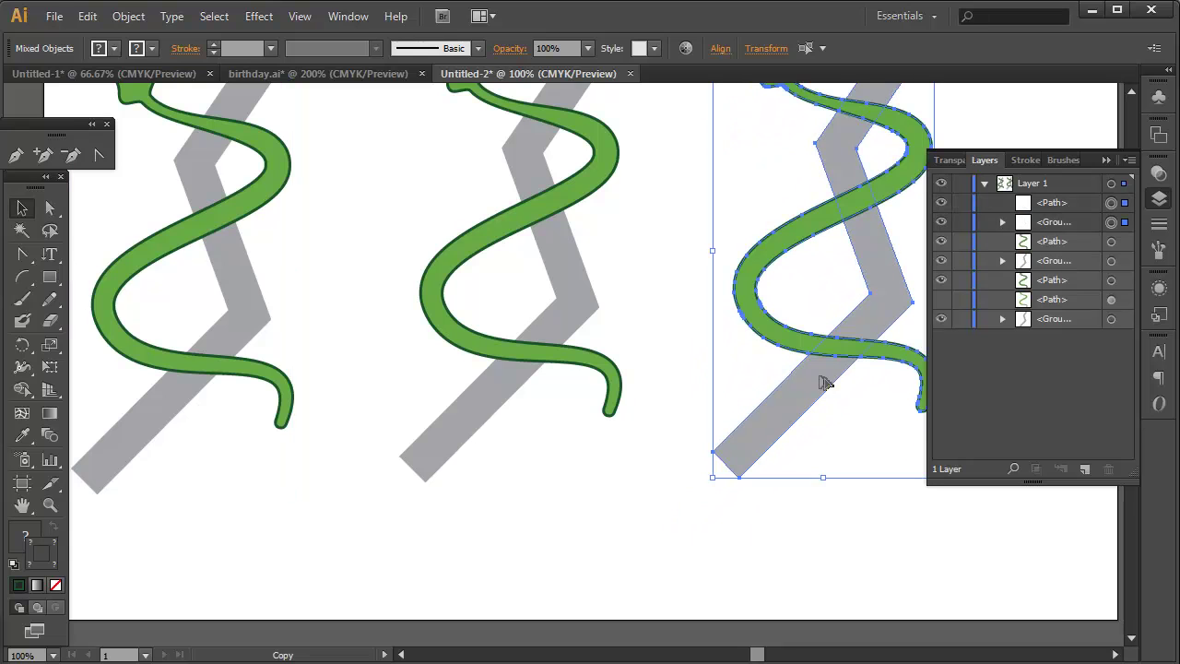
{"action": "key", "text": "a"}
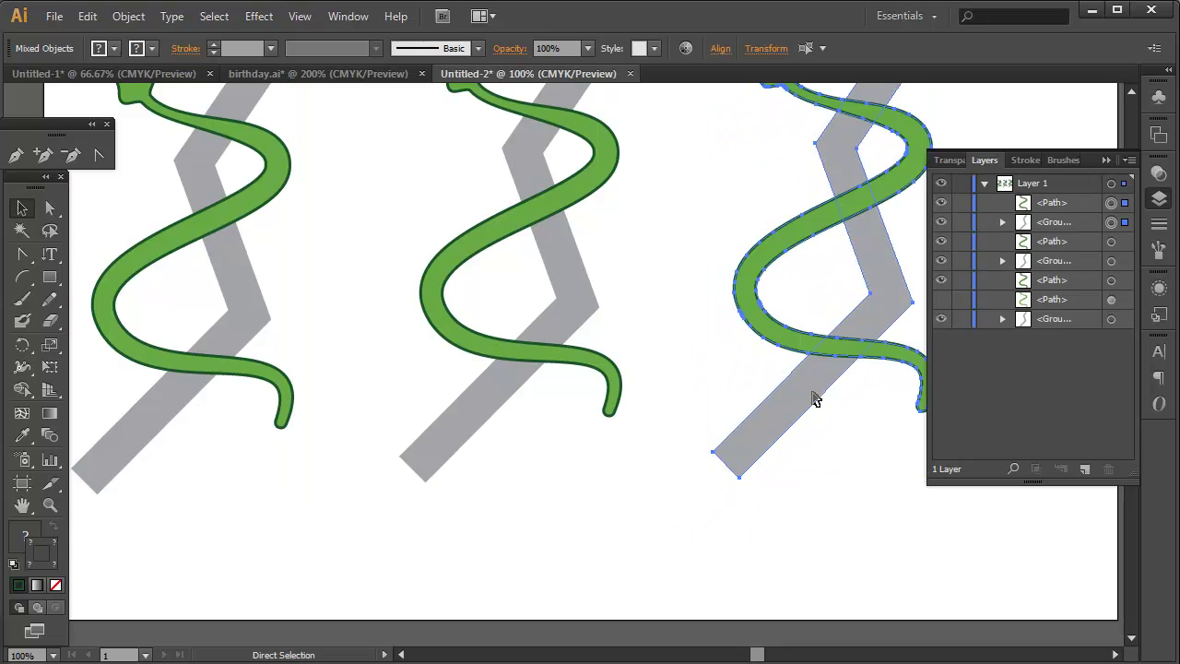
{"action": "key", "text": "ctrl+0"}
{"action": "key", "text": "v"}
{"action": "left_click", "coordinate": [557, 582]}
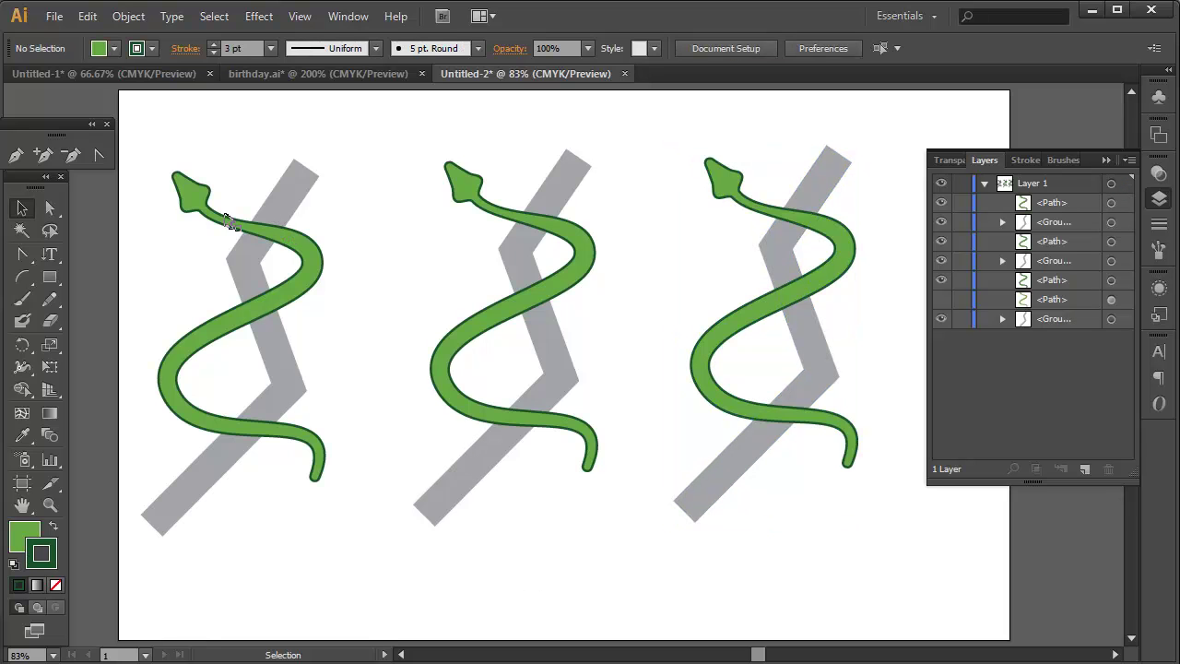
Step: With the Shape Builder tool, merge the leftmost branch across its middle crossing so it passes over the snake there, and deselect
{"action": "left_click", "coordinate": [237, 232]}
{"action": "left_click", "coordinate": [264, 279]}
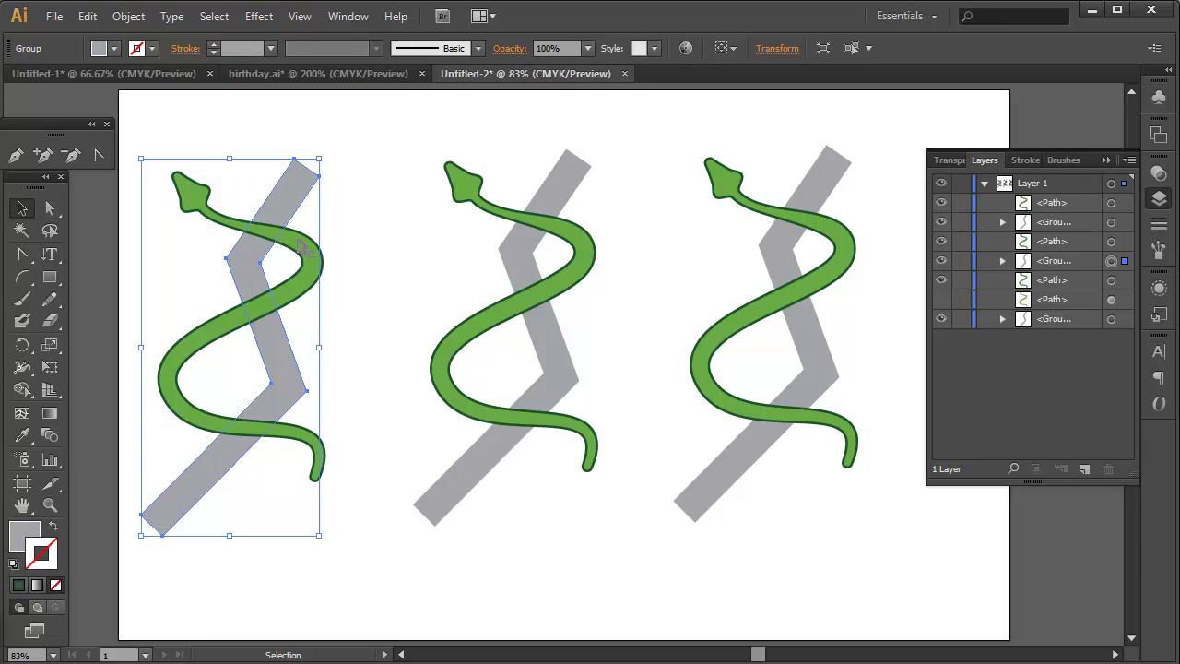
{"action": "left_click", "coordinate": [285, 134]}
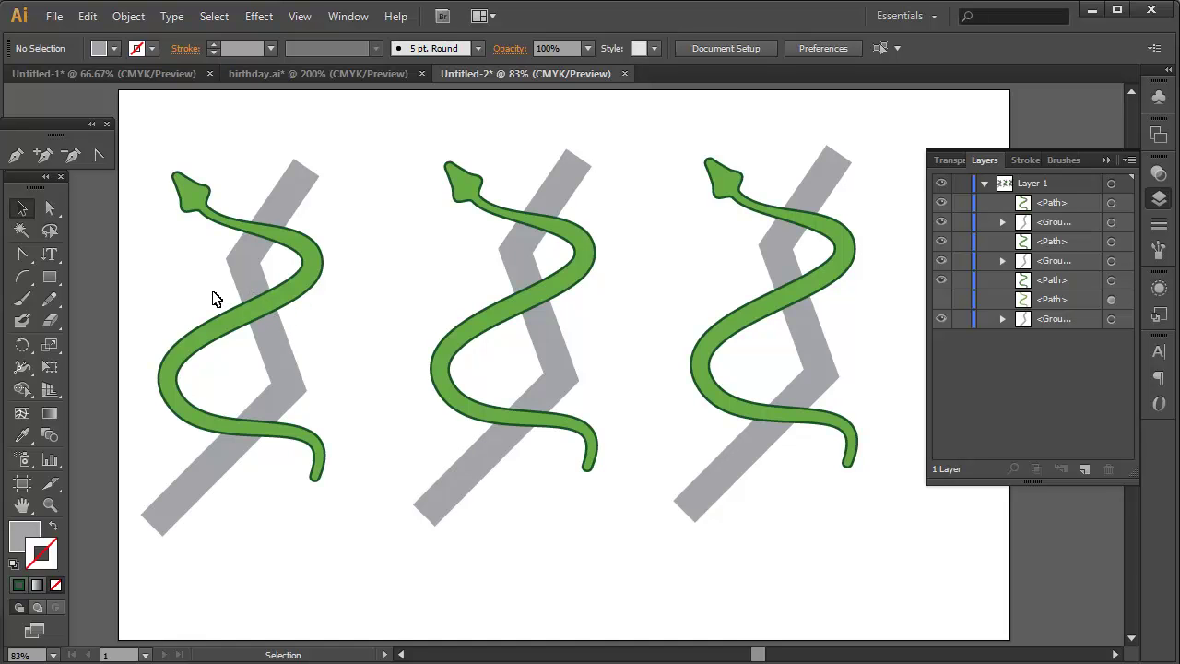
{"action": "left_click_drag", "start_coordinate": [216, 293], "coordinate": [310, 348]}
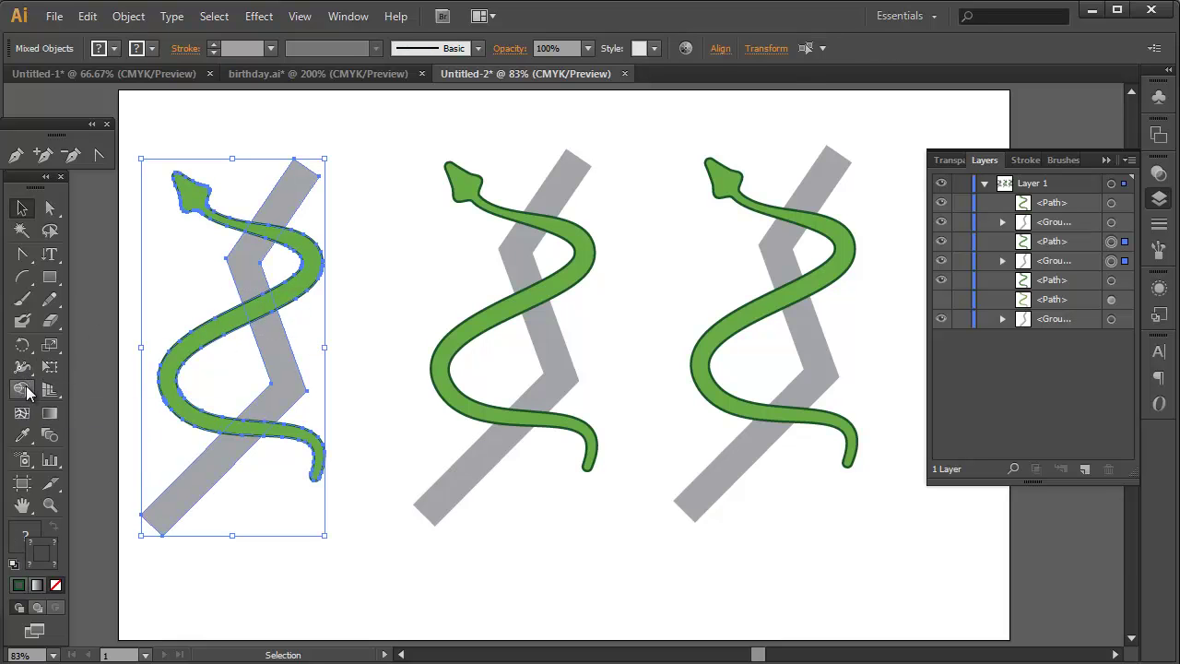
{"action": "left_click", "coordinate": [23, 388]}
{"action": "left_click_drag", "start_coordinate": [261, 293], "coordinate": [266, 329]}
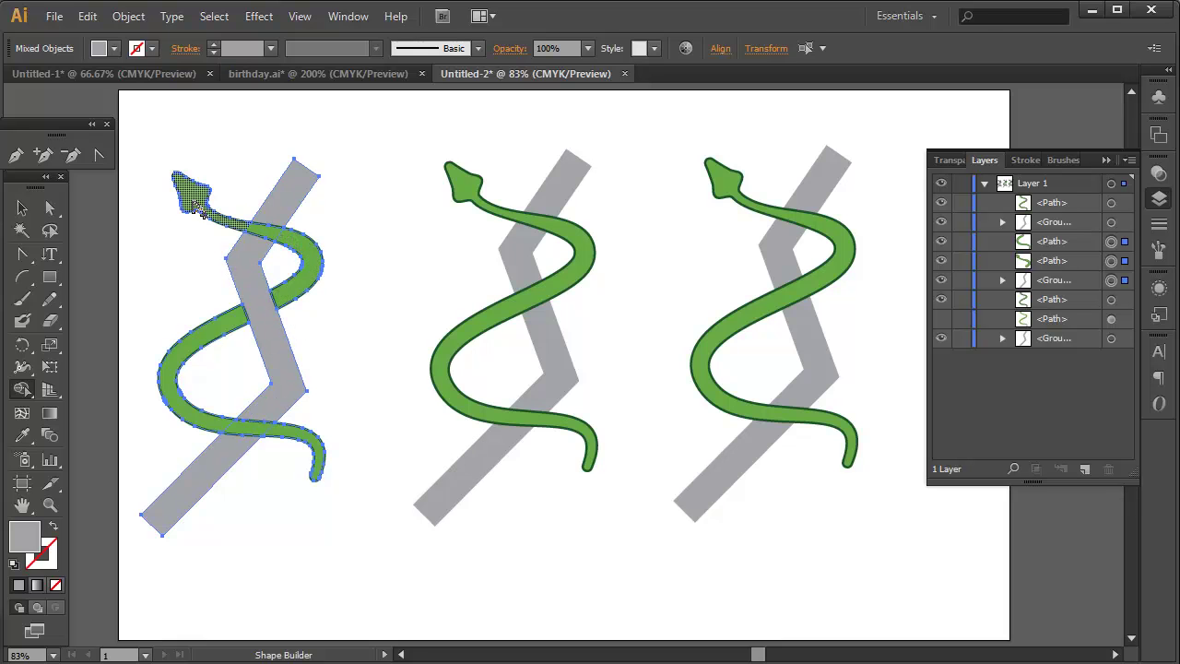
{"action": "left_click", "coordinate": [21, 207]}
{"action": "left_click", "coordinate": [209, 137]}
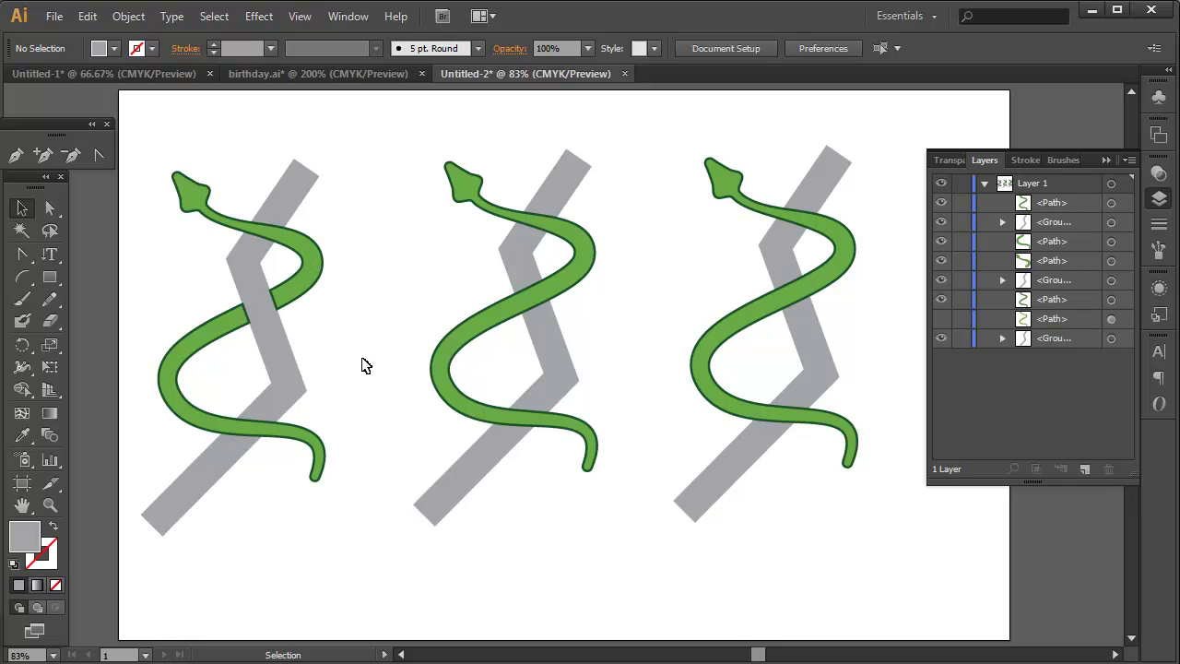
Step: Add a 1 pt black stroke to the leftmost branch and deselect it
{"action": "left_click", "coordinate": [285, 363]}
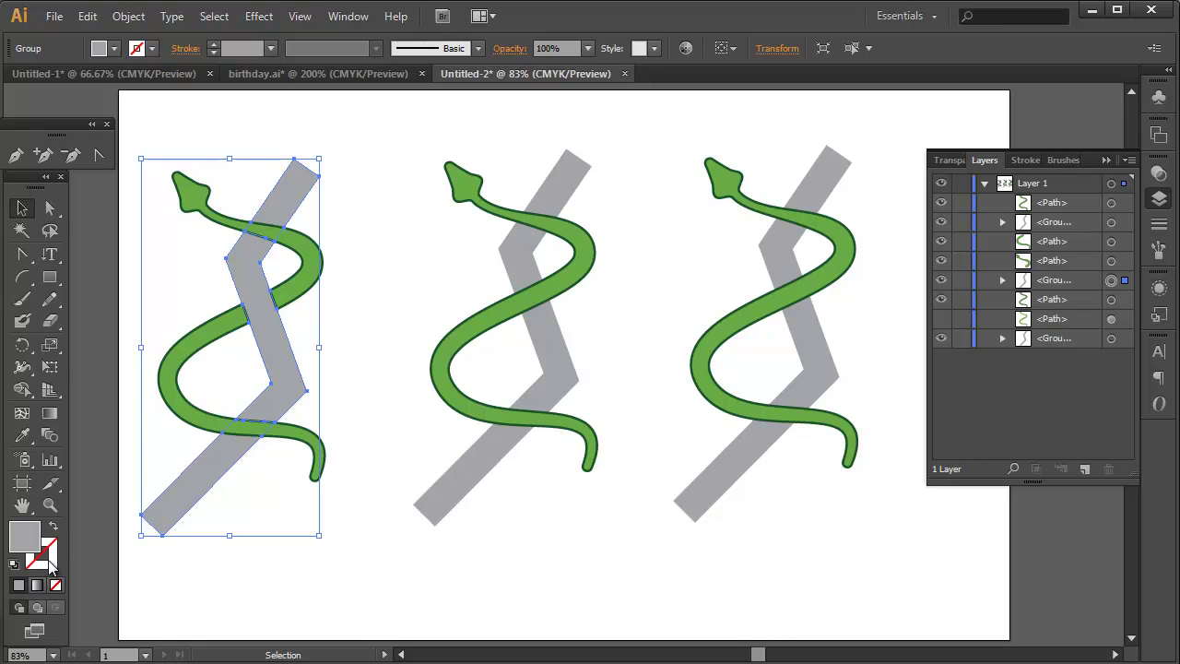
{"action": "left_click", "coordinate": [19, 584]}
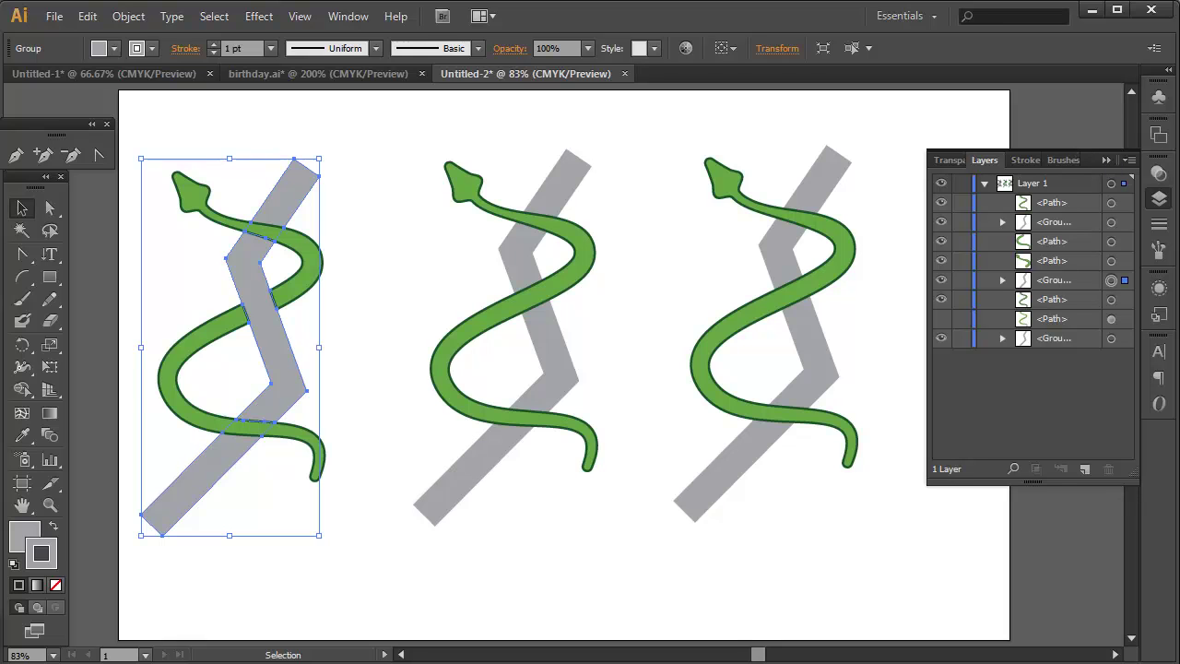
{"action": "left_click", "coordinate": [405, 158]}
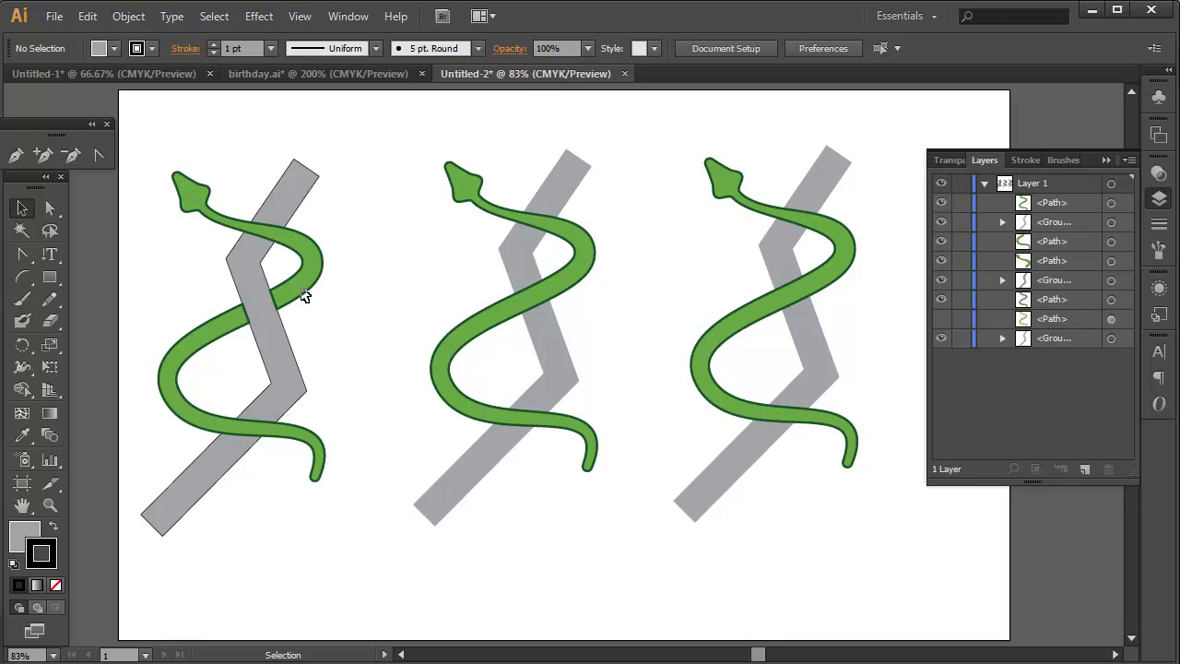
Step: Select both separated pieces of the leftmost snake, change their fill to a white-to-black gradient, and deselect them
{"action": "left_click", "coordinate": [308, 298]}
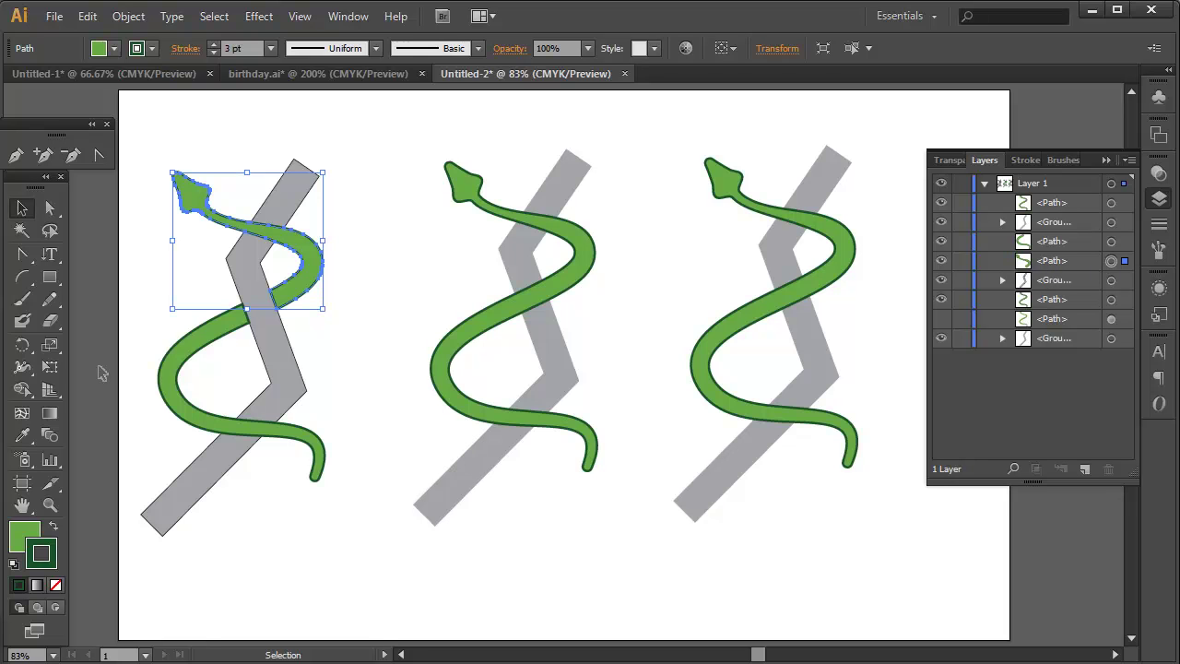
{"action": "left_click", "coordinate": [174, 392]}
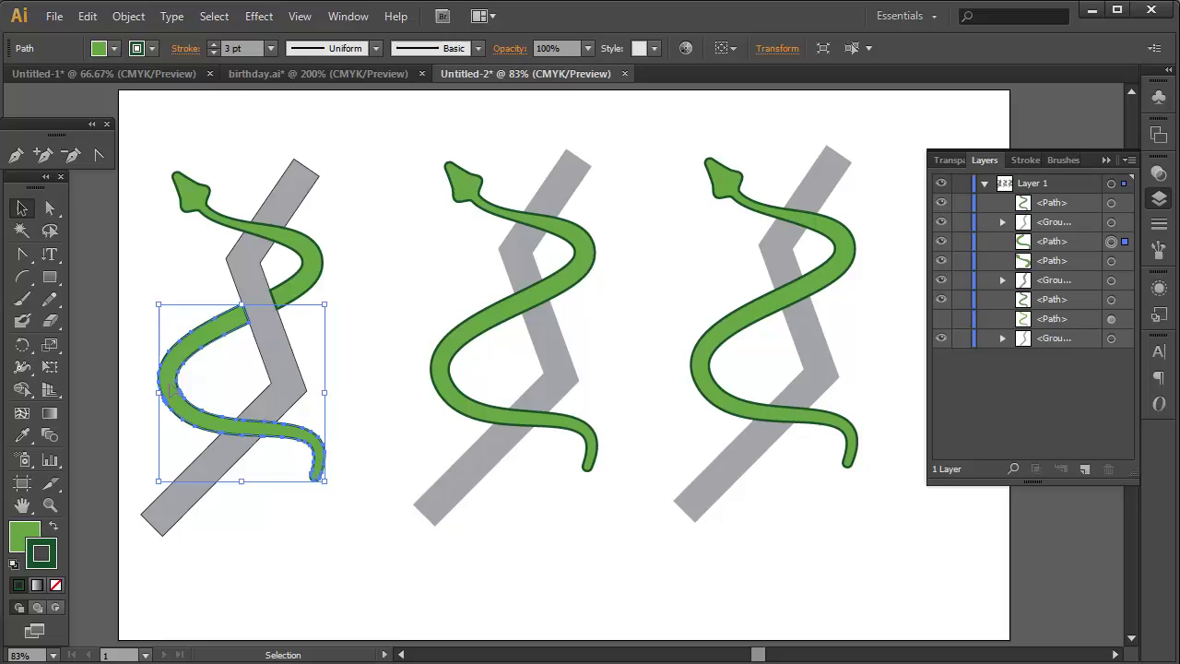
{"action": "left_click", "coordinate": [403, 245]}
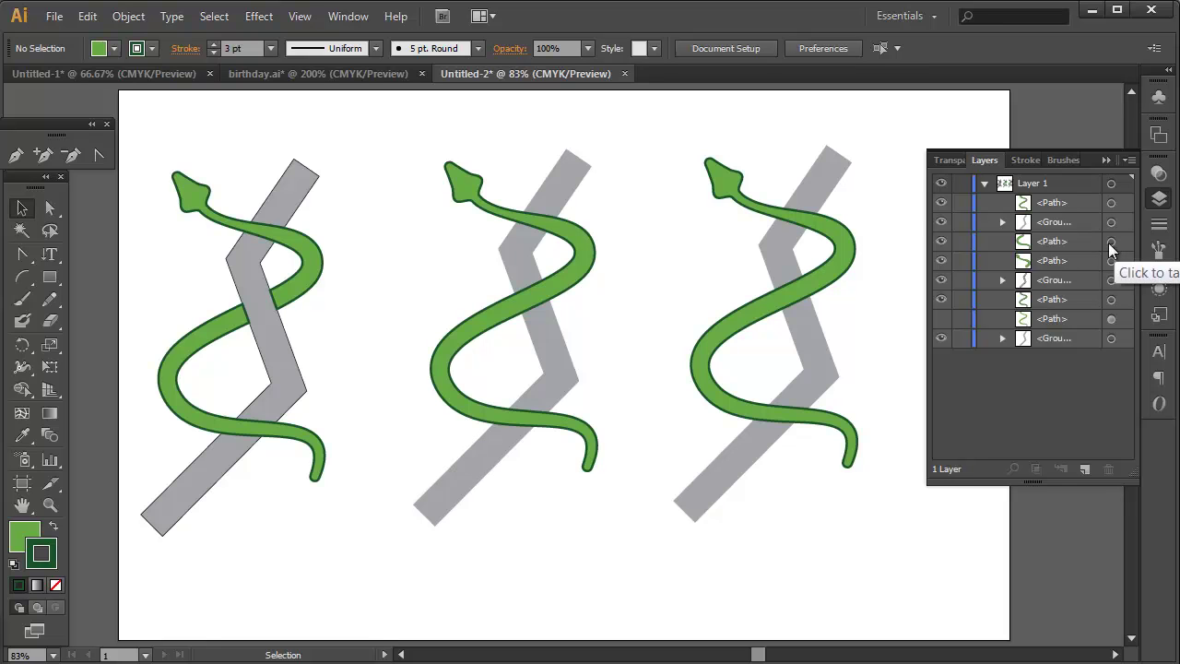
{"action": "left_click", "coordinate": [312, 258]}
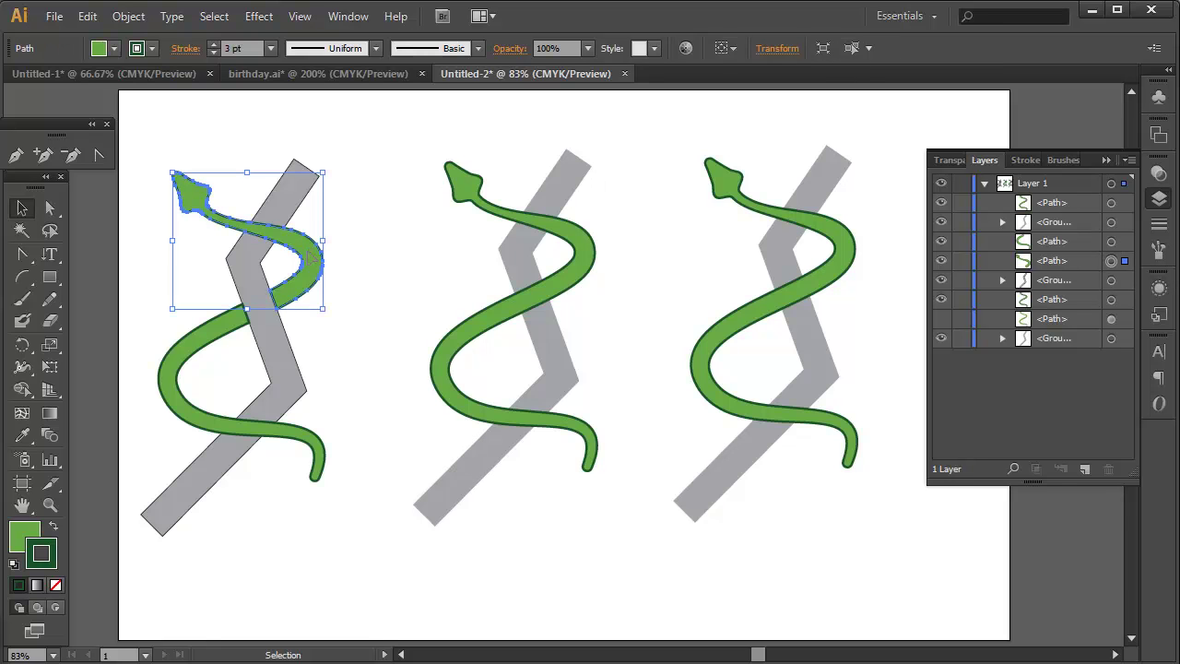
{"action": "left_click", "coordinate": [189, 406], "text": "shift"}
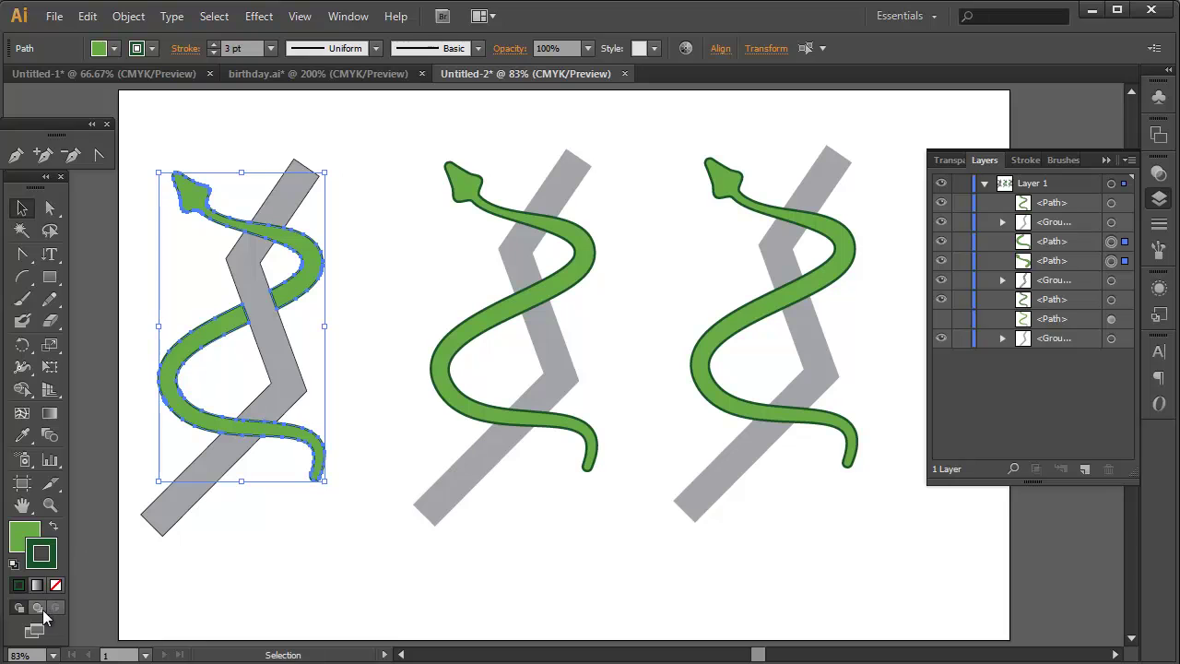
{"action": "left_click", "coordinate": [34, 542]}
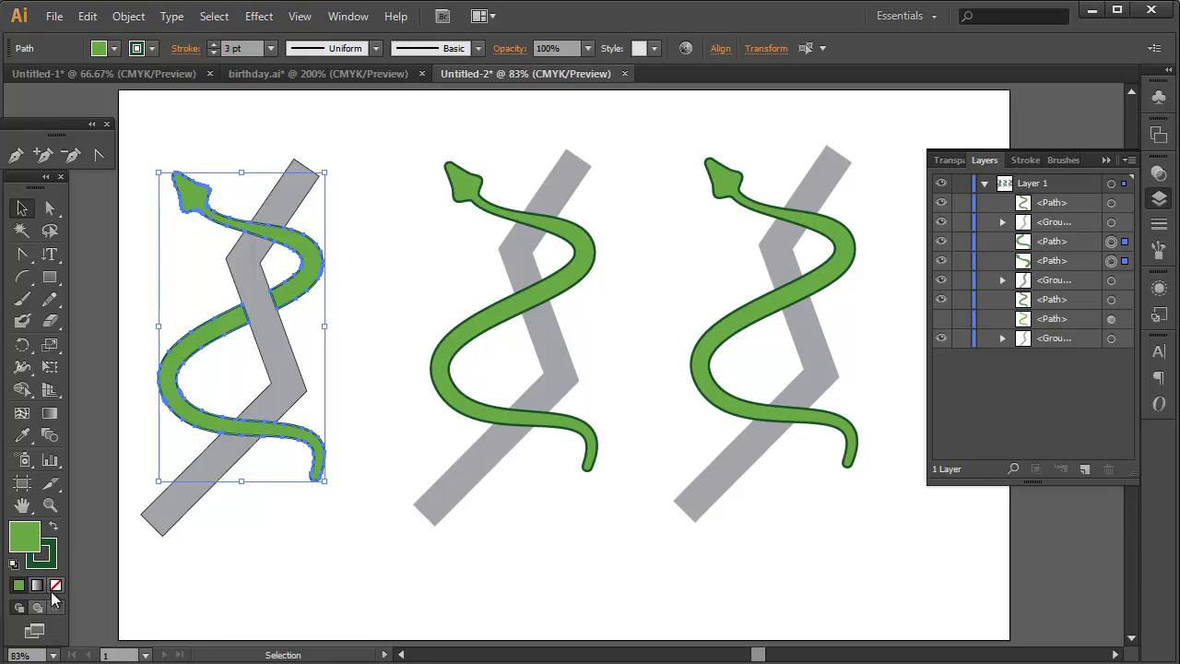
{"action": "left_click", "coordinate": [37, 585]}
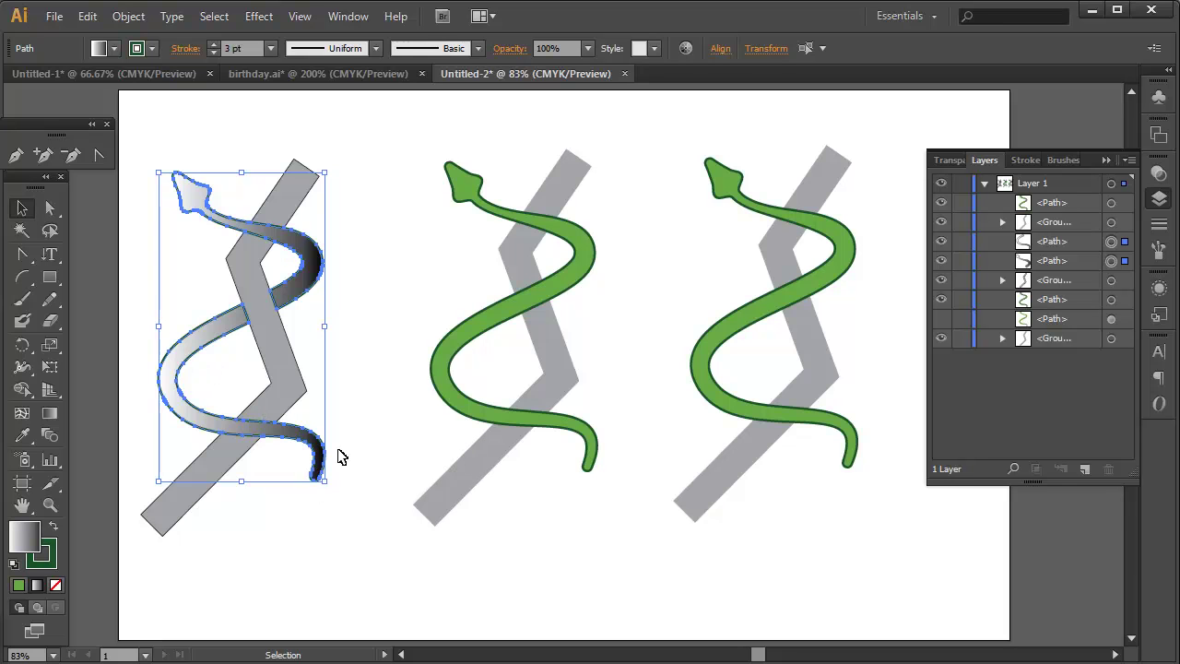
{"action": "left_click", "coordinate": [201, 156]}
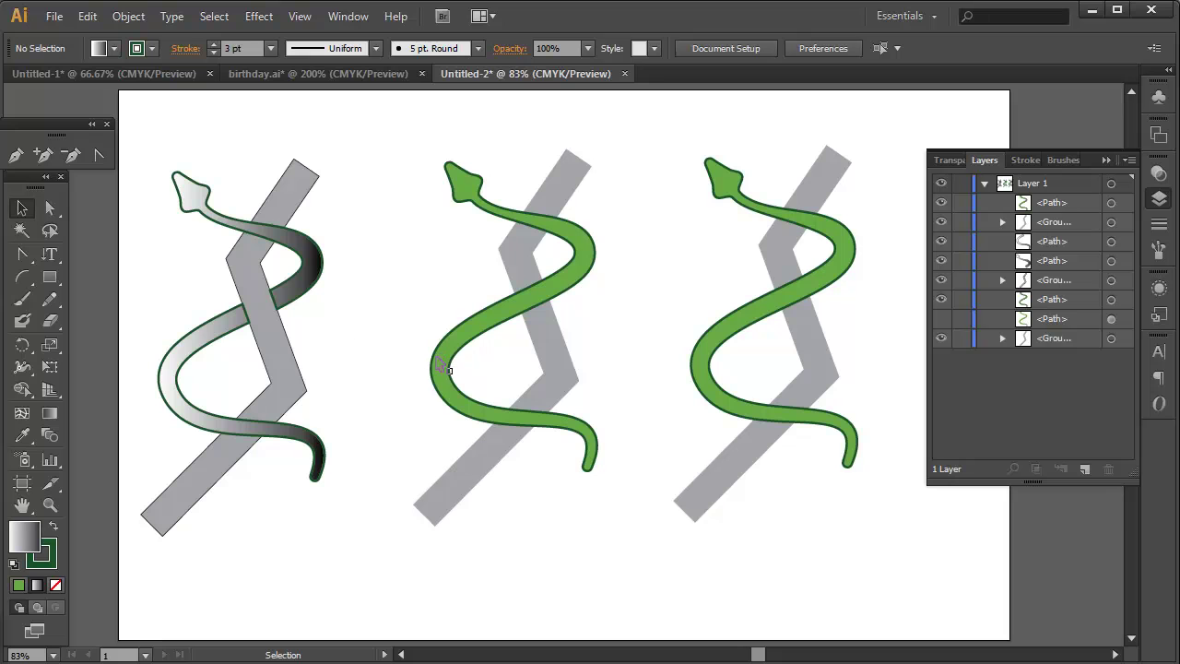